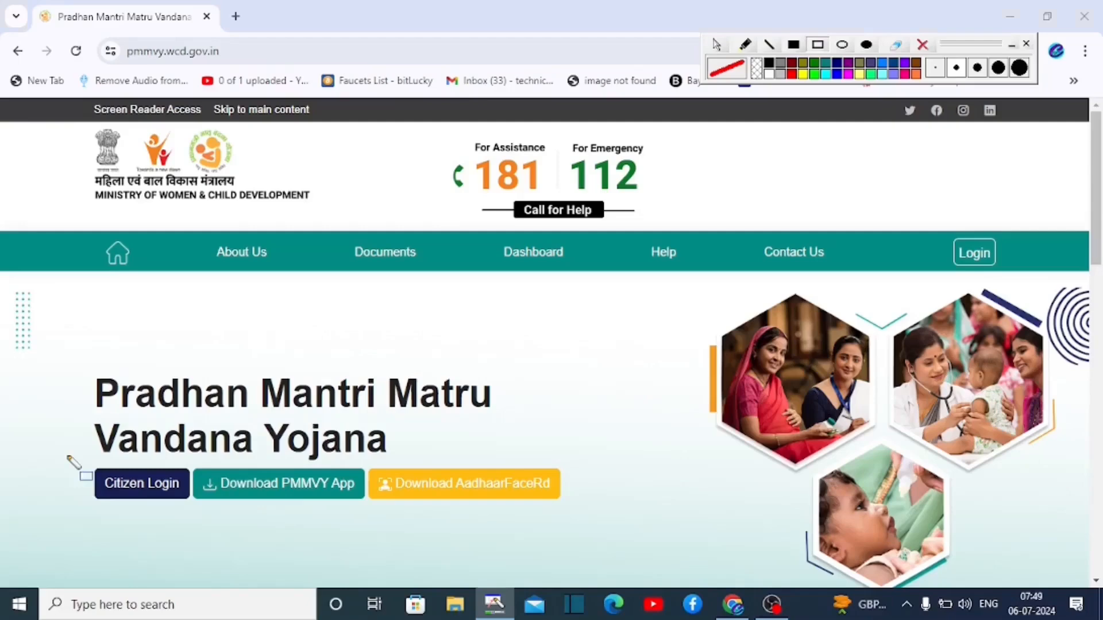
- Open the Citizen Login page and frame the mobile number entry and Verify in red
drag(67, 455, 192, 510)
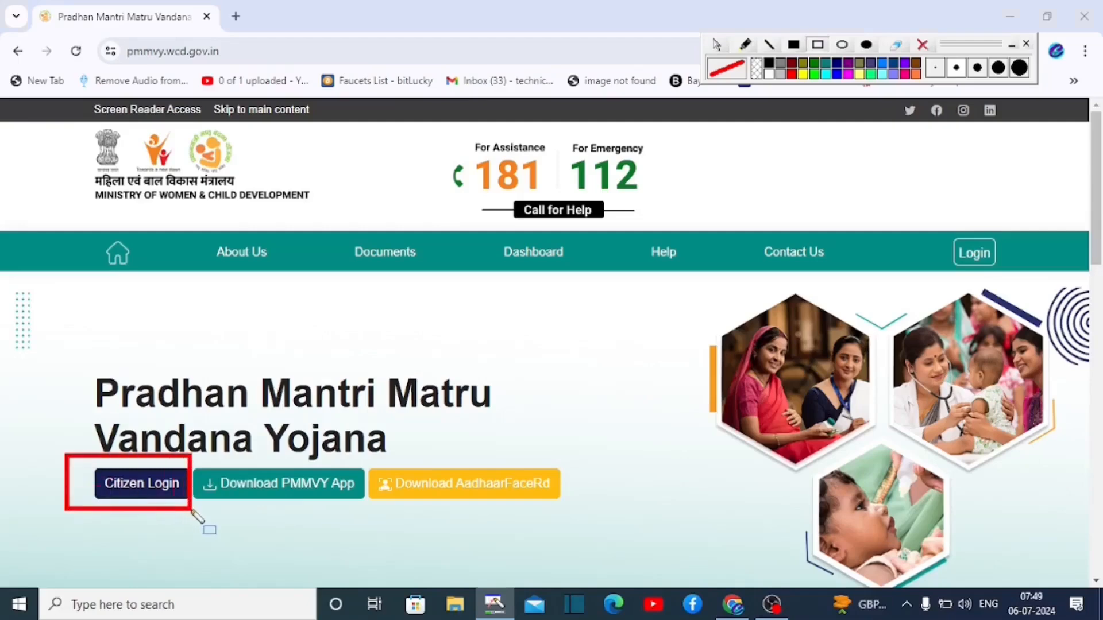
click(140, 488)
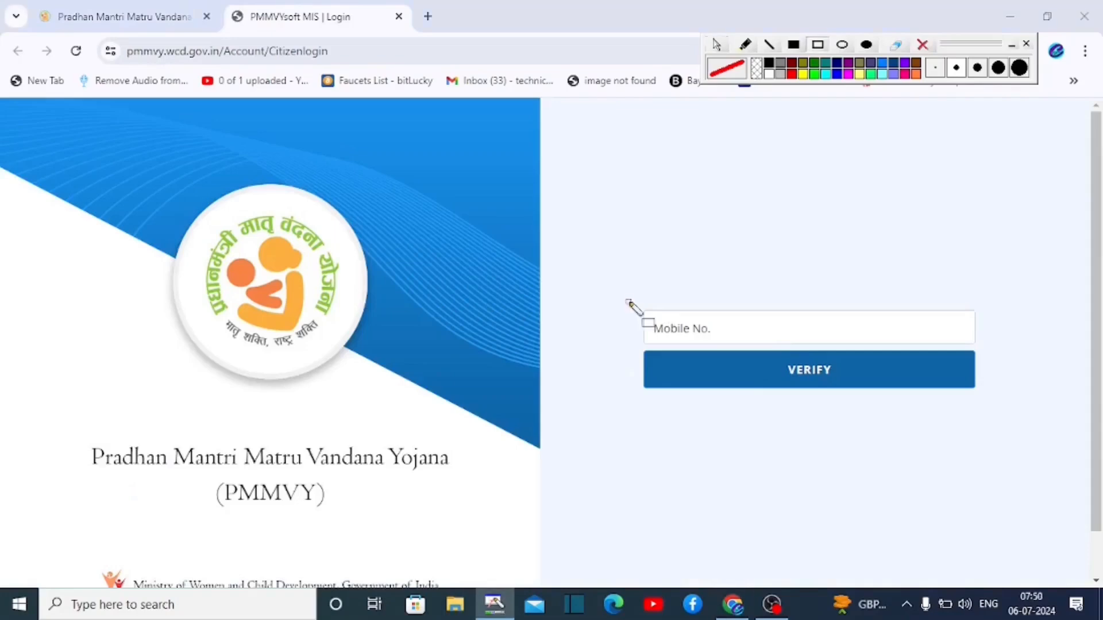
drag(627, 300, 909, 350)
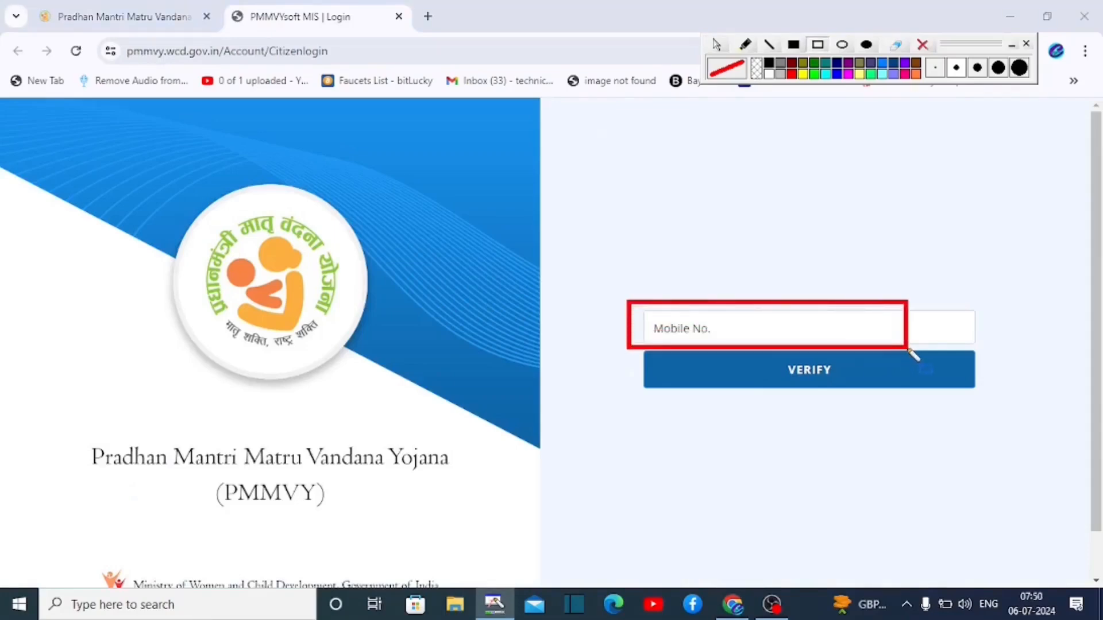
drag(764, 354, 873, 383)
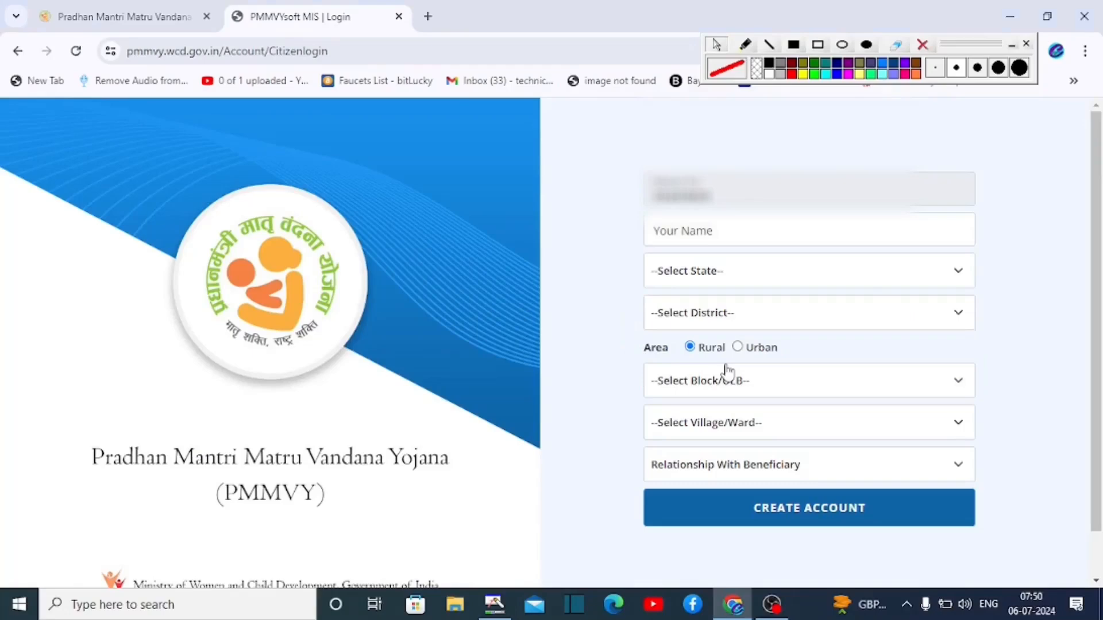
- Frame the mobile number and name entries of the sign-up form in red, and set the state to WEST BENGAL
drag(644, 190, 830, 226)
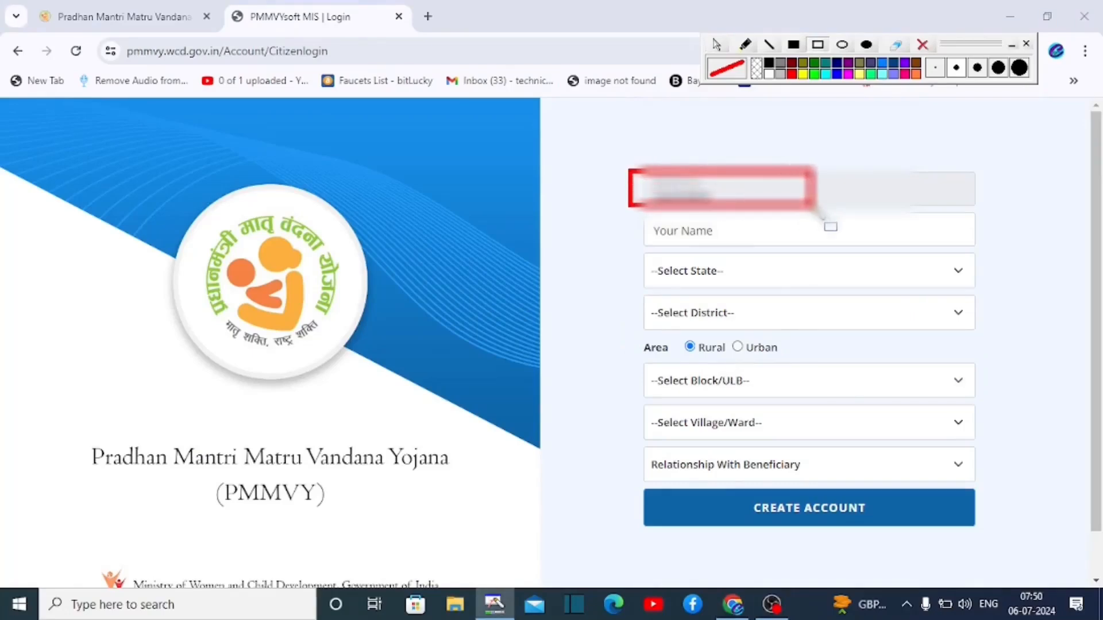
mouse_move(633, 211)
mouse_down()
mouse_move(739, 244)
mouse_move(816, 246)
mouse_up()
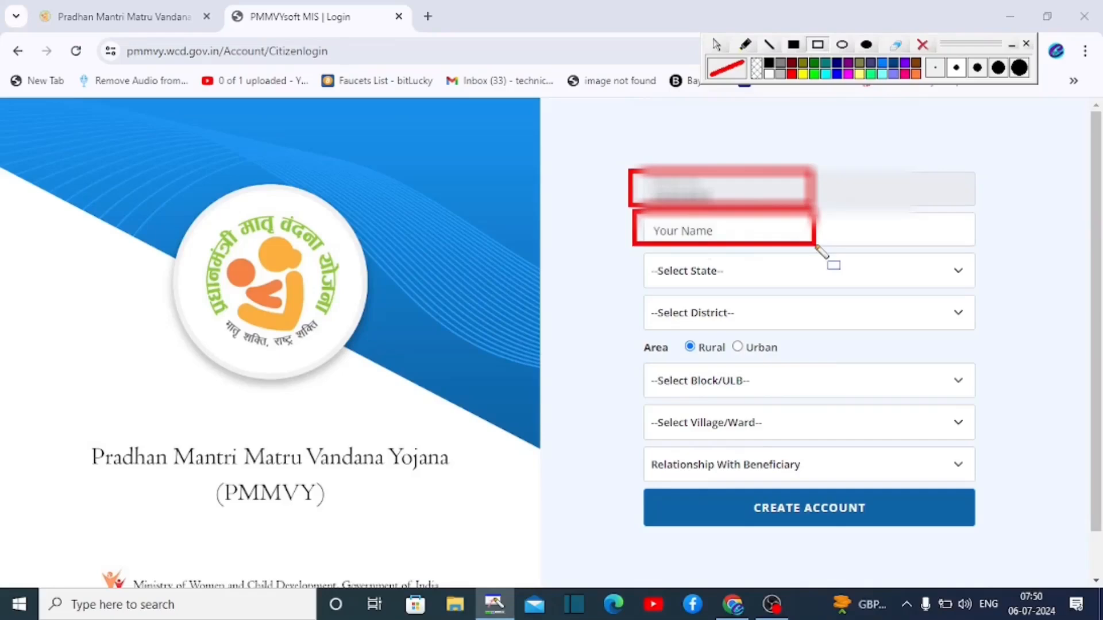
click(699, 274)
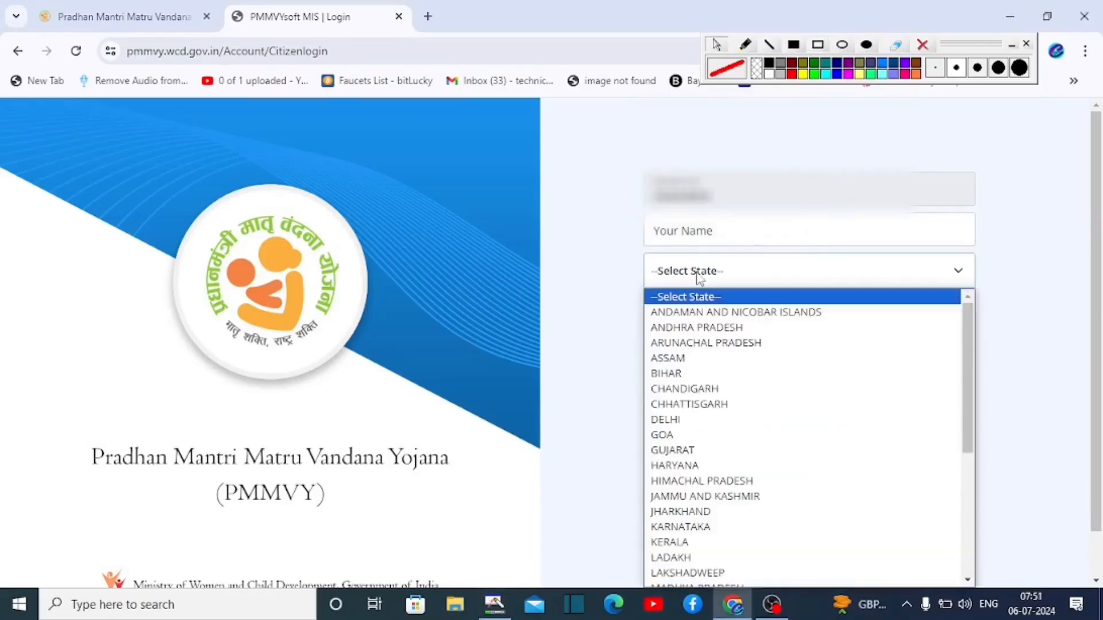
key(w)
key(Return)
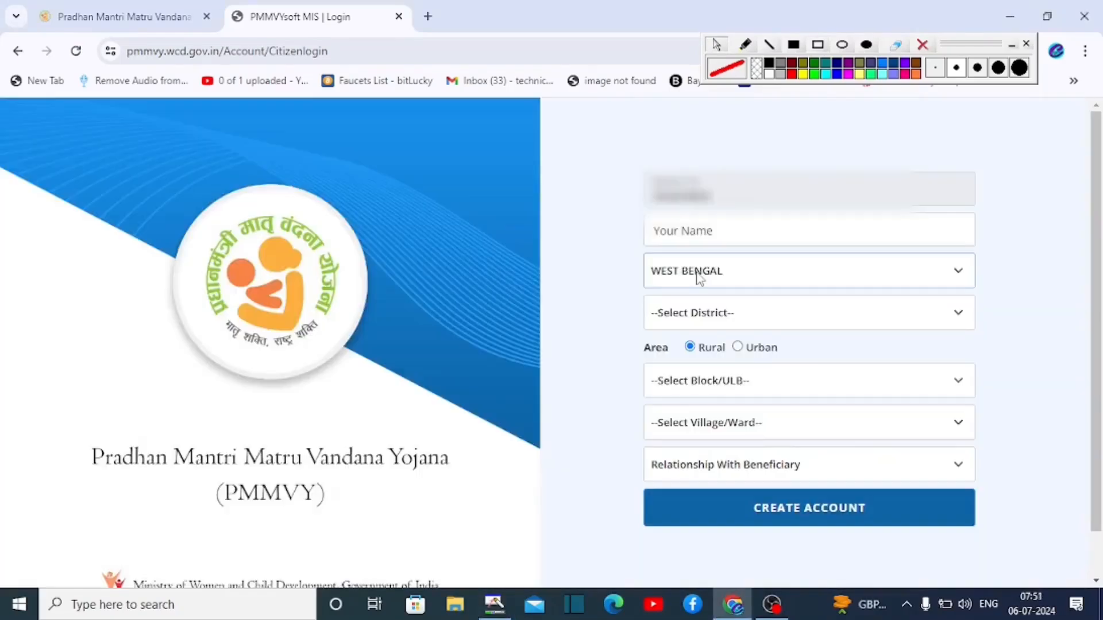
- Frame the district, area, block/ULB, village/ward and relationship entries of the sign-up form in red one after another
mouse_move(630, 294)
mouse_down()
mouse_move(732, 305)
mouse_move(746, 316)
mouse_move(743, 336)
mouse_move(822, 334)
mouse_up()
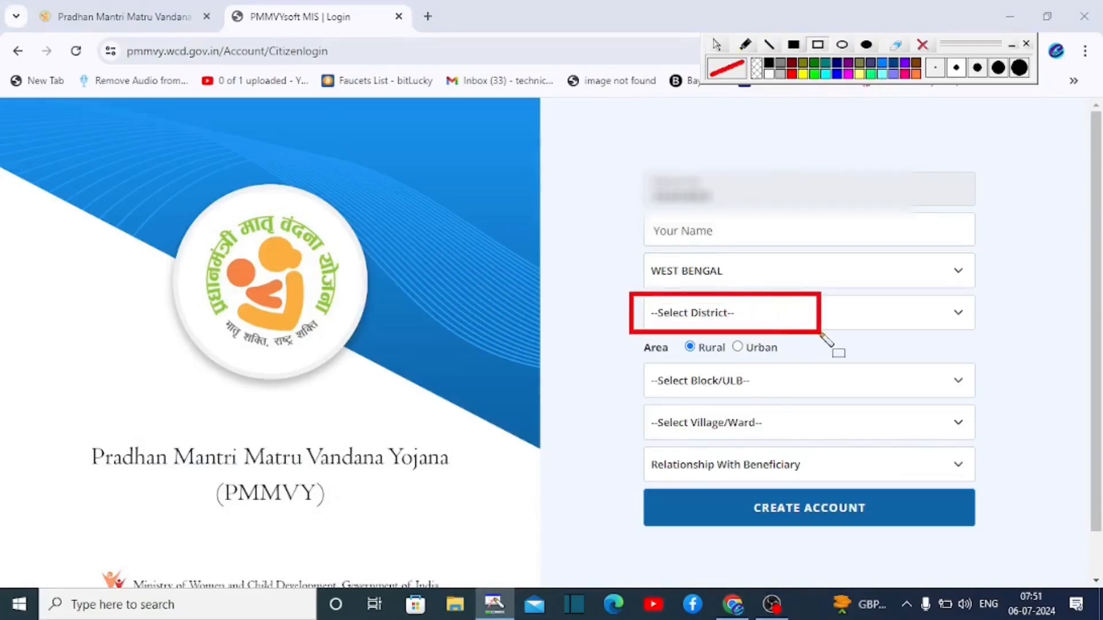
mouse_move(621, 329)
mouse_down()
mouse_move(730, 336)
mouse_move(844, 369)
mouse_up()
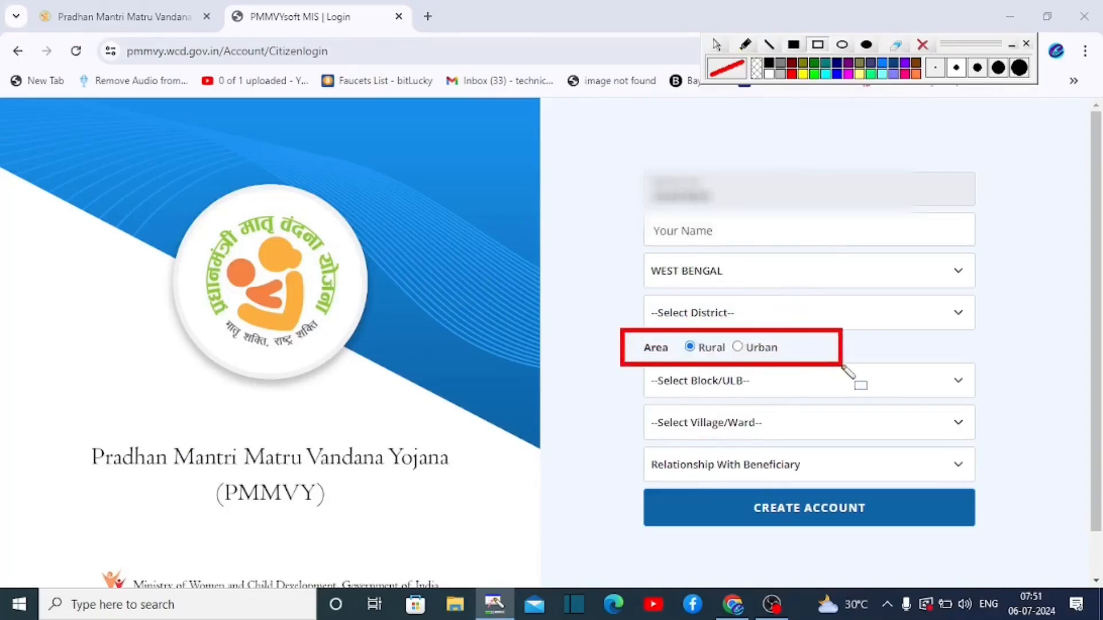
mouse_move(628, 361)
mouse_down()
mouse_move(776, 395)
mouse_move(852, 395)
mouse_up()
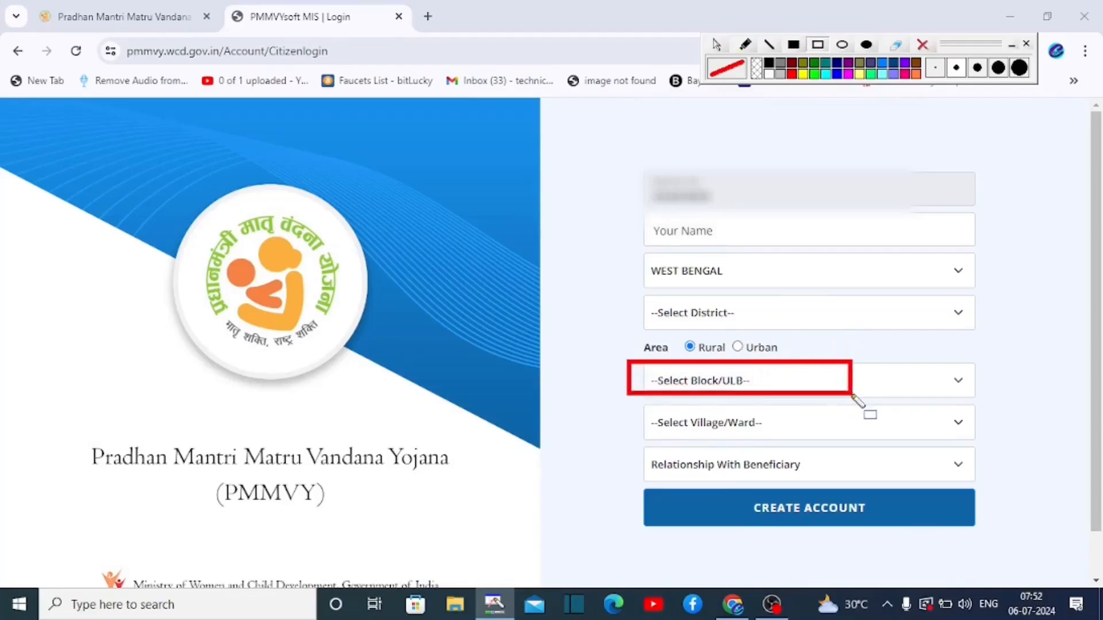
drag(633, 400, 919, 441)
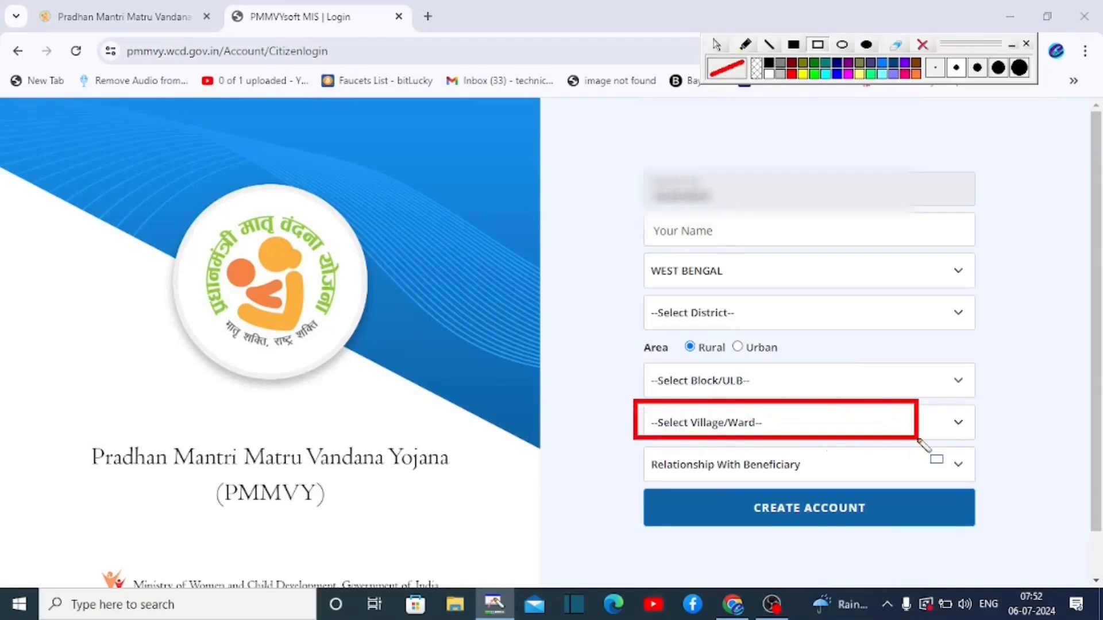
click(630, 445)
drag(627, 442, 892, 486)
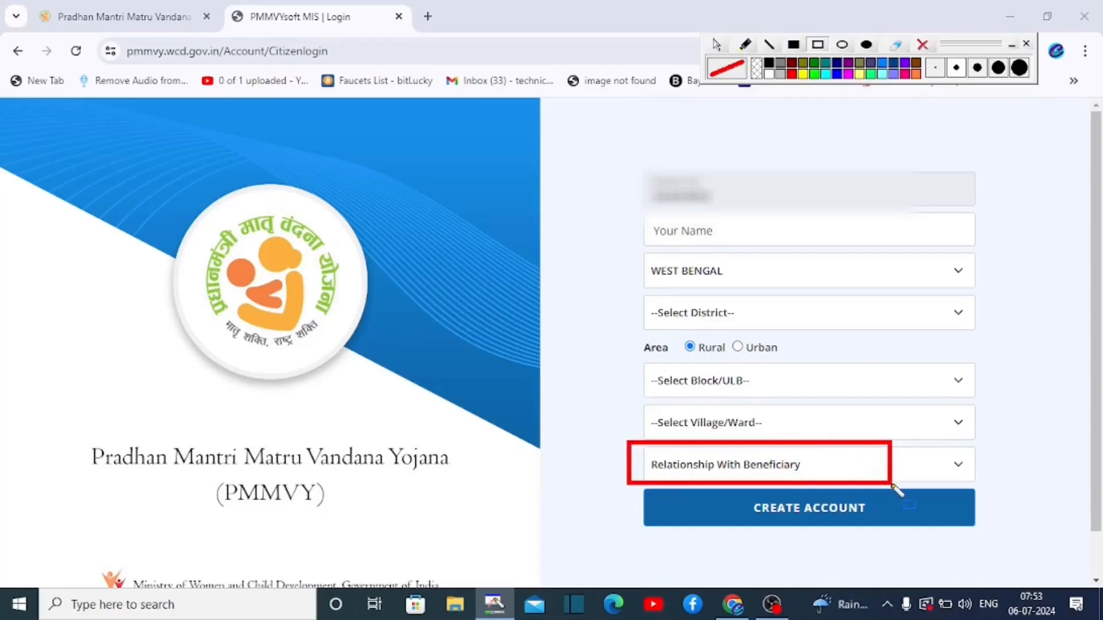
- Set the relationship with the beneficiary to Spouse and frame Create Account in red
click(725, 48)
click(711, 471)
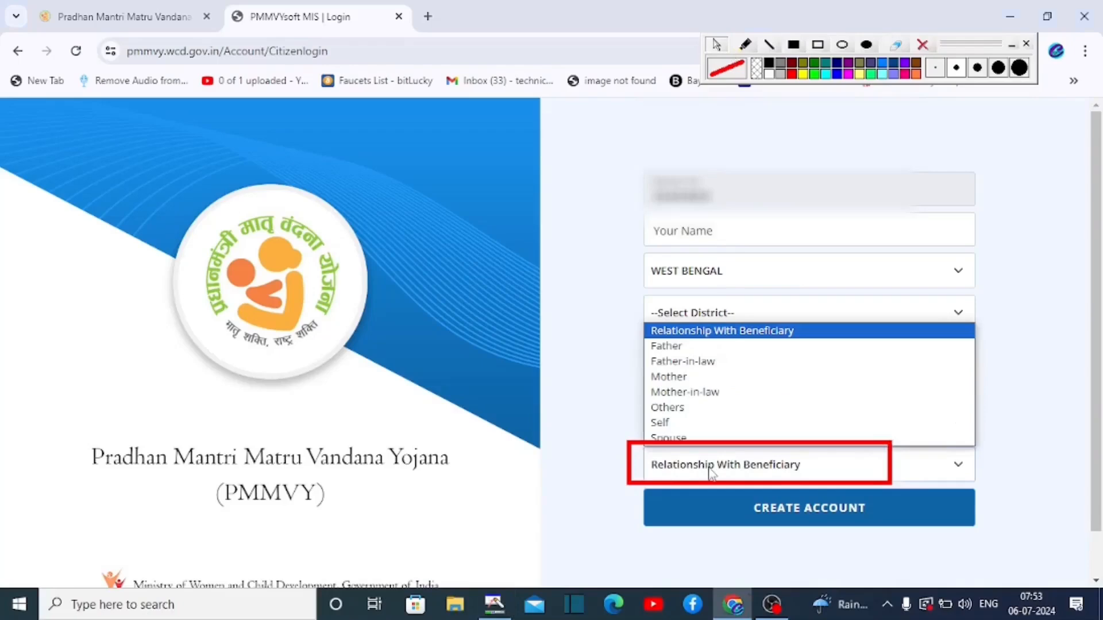
click(702, 438)
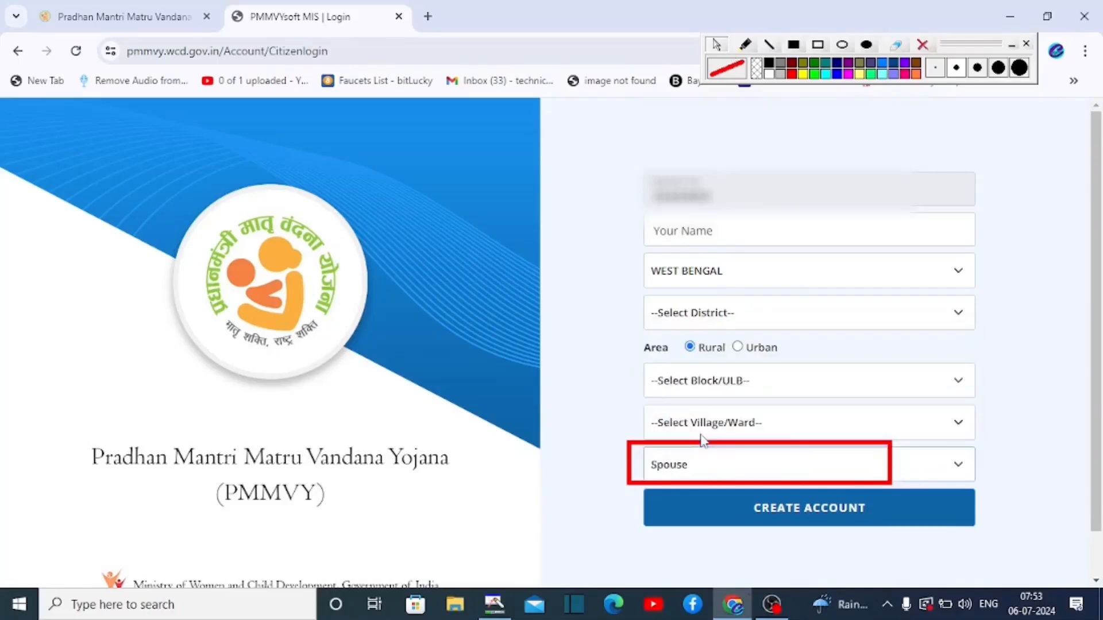
mouse_move(737, 495)
mouse_down()
mouse_move(814, 533)
mouse_move(887, 534)
mouse_up()
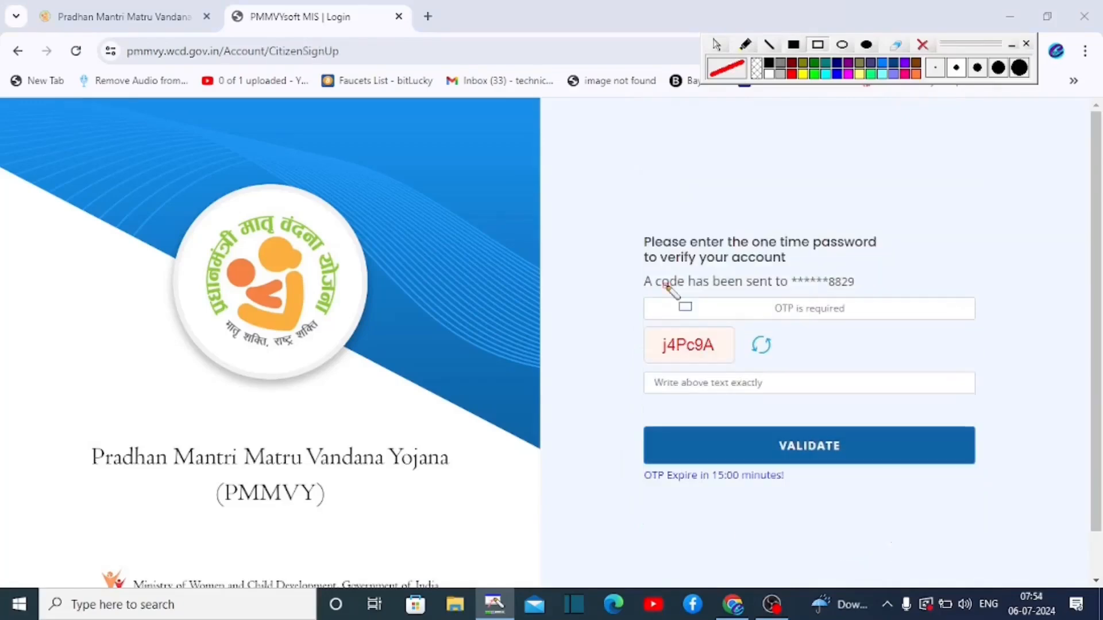
- Frame the OTP entry, the captcha text entry and Validate in red on the account verification page
drag(666, 285, 900, 321)
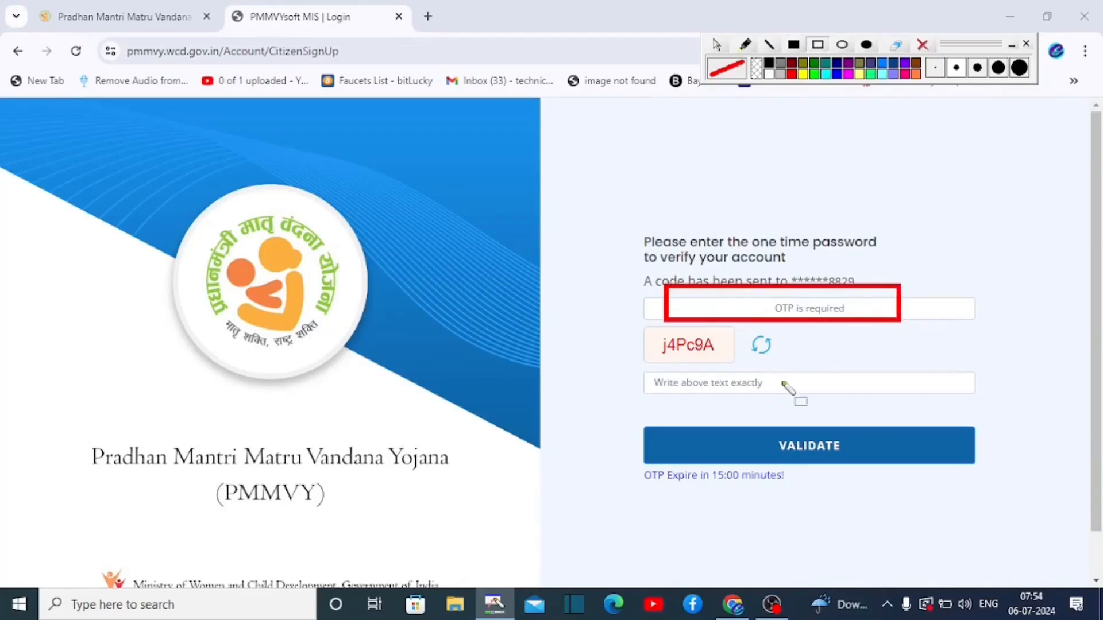
drag(716, 368, 861, 394)
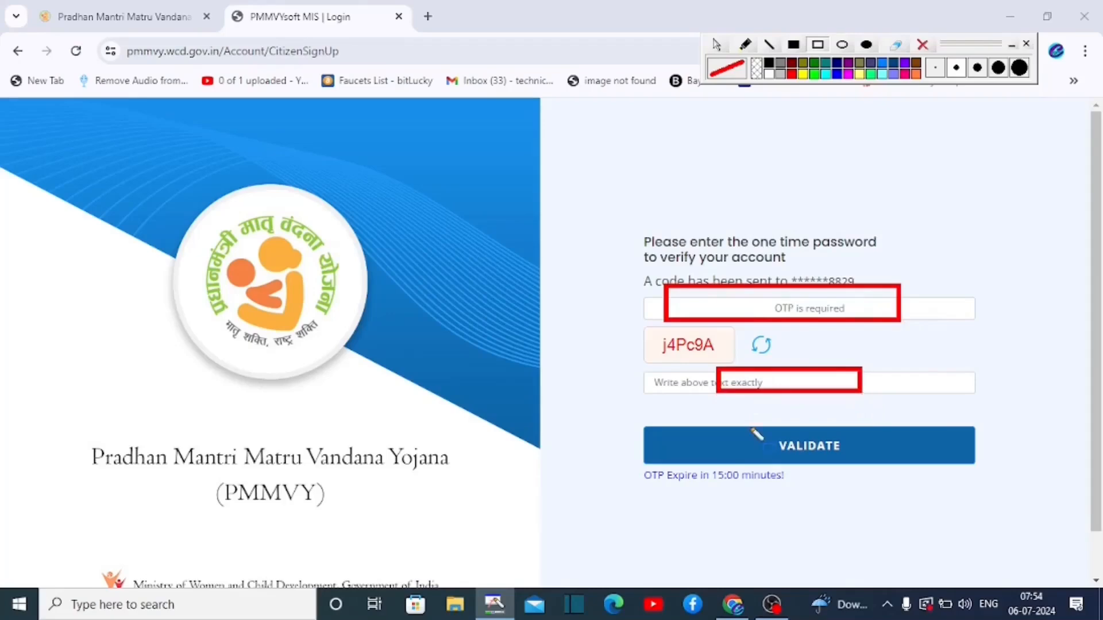
mouse_move(748, 426)
mouse_down()
mouse_move(894, 473)
mouse_move(884, 468)
mouse_up()
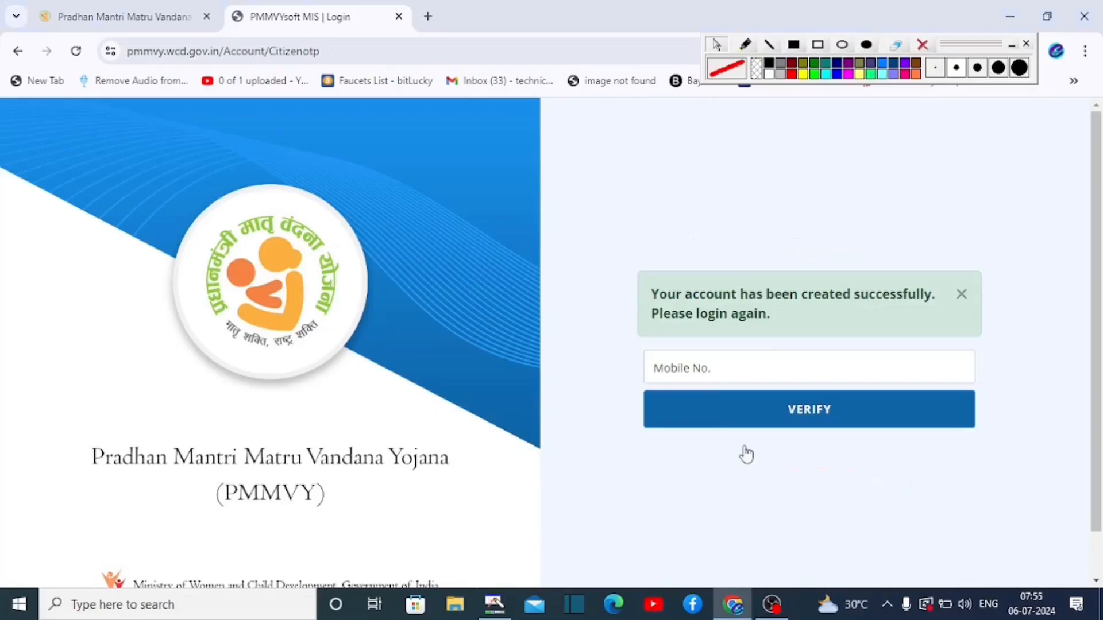
- Frame the account creation message and the mobile number entry with Verify in red
mouse_move(619, 264)
mouse_down()
mouse_move(837, 359)
mouse_move(982, 333)
mouse_up()
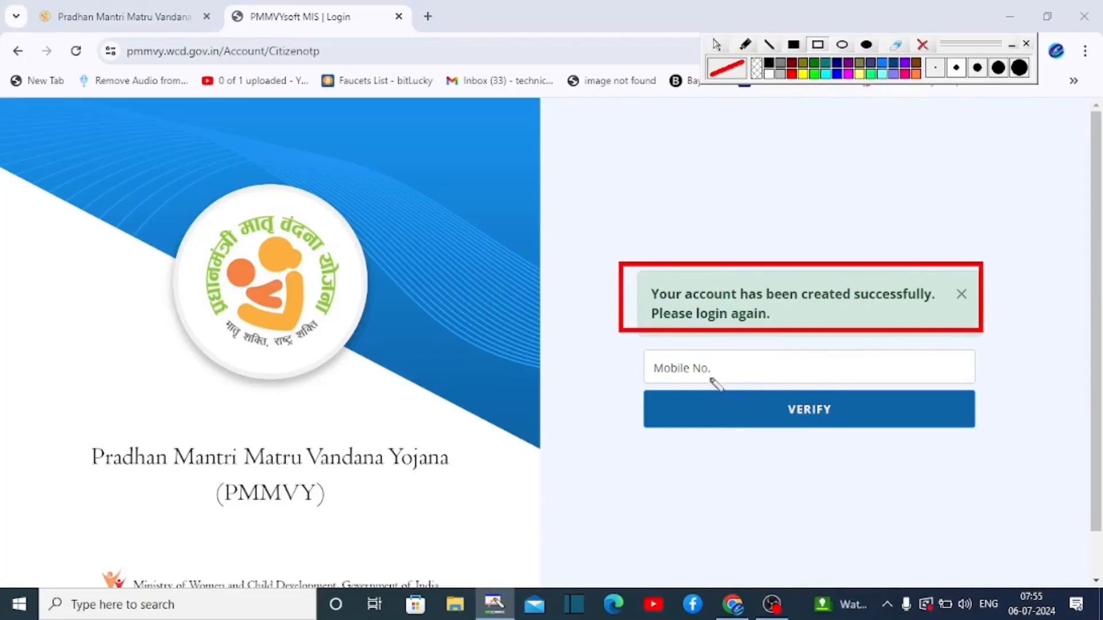
mouse_move(626, 349)
mouse_down()
mouse_move(737, 389)
mouse_move(800, 386)
mouse_move(881, 422)
mouse_up()
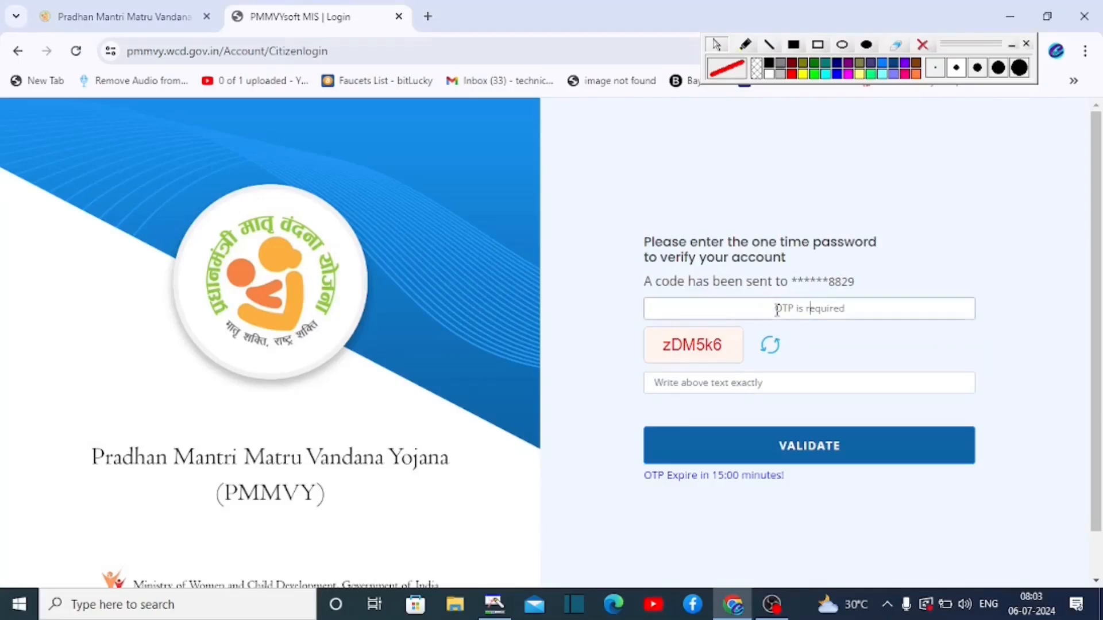
- Enter the one-time password and the captcha text, and validate them to log in
click(744, 386)
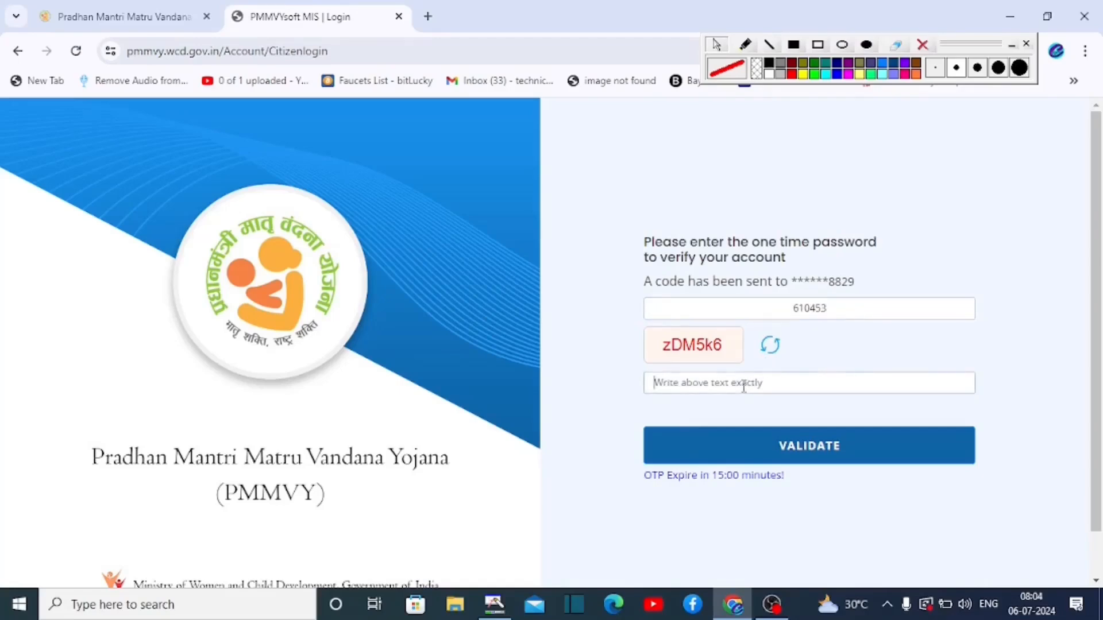
click(763, 441)
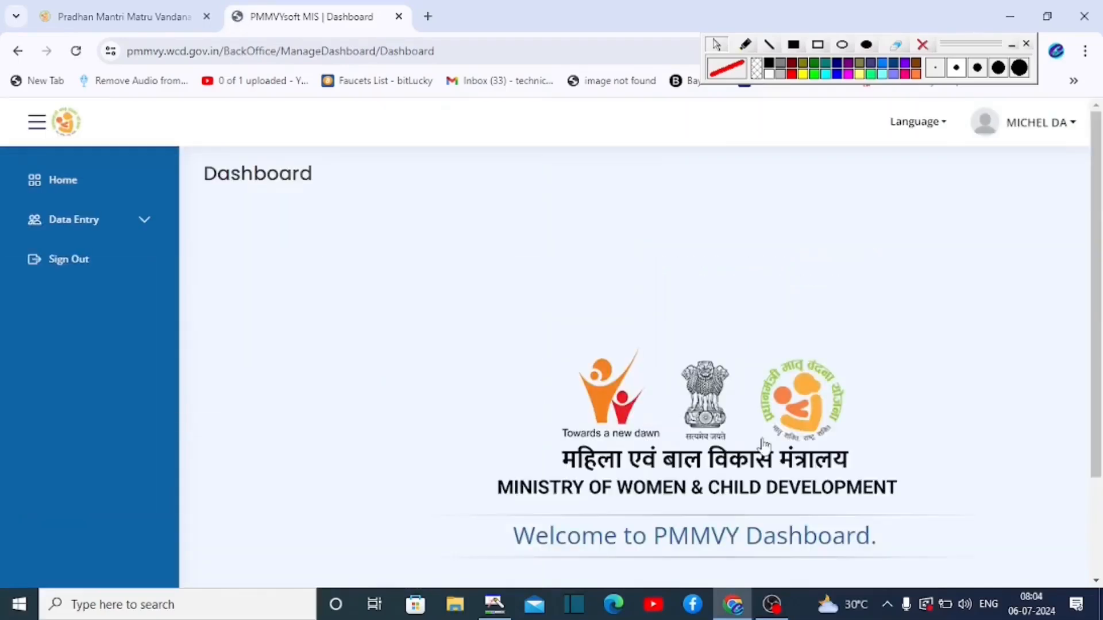
- Frame Data Entry in red and open its Beneficiary Registration form
scroll(764, 445, down, 1)
mouse_move(7, 199)
mouse_down()
mouse_move(167, 250)
mouse_move(177, 237)
mouse_up()
click(92, 230)
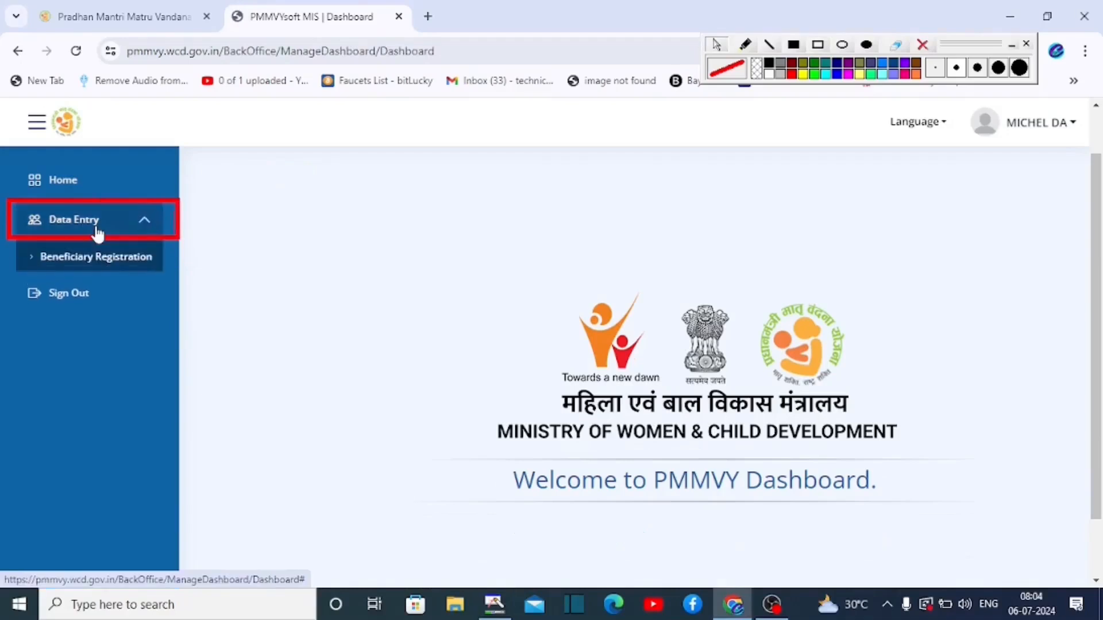
click(89, 258)
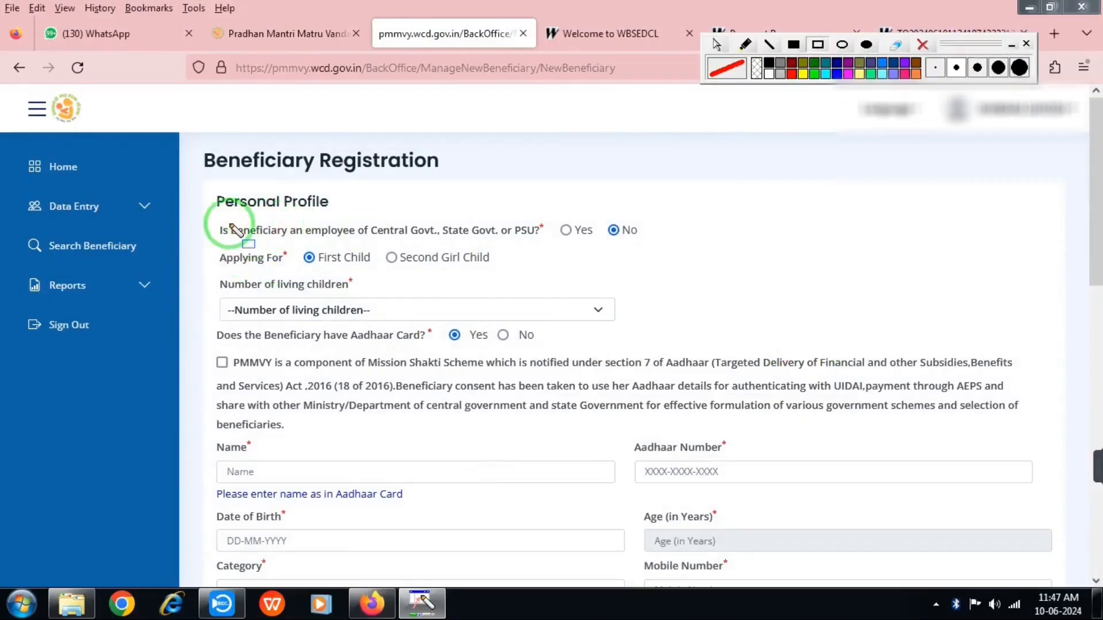
- Frame the government employee question, its Yes/No choices and the Applying For options in red
mouse_move(208, 219)
mouse_down()
mouse_move(483, 242)
mouse_move(460, 240)
mouse_up()
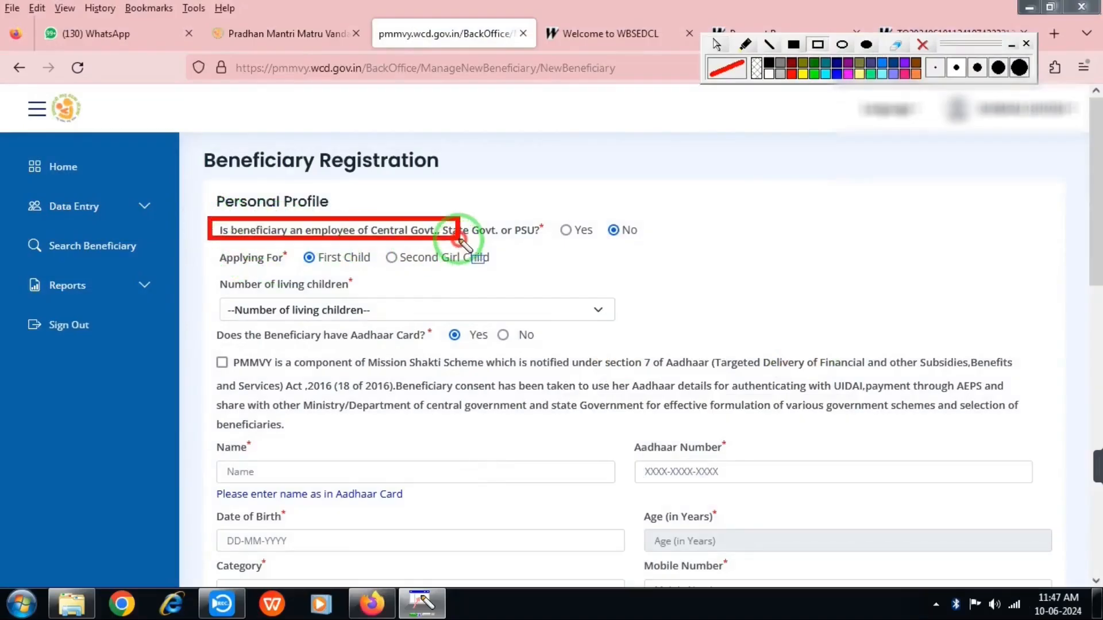
drag(542, 219, 648, 242)
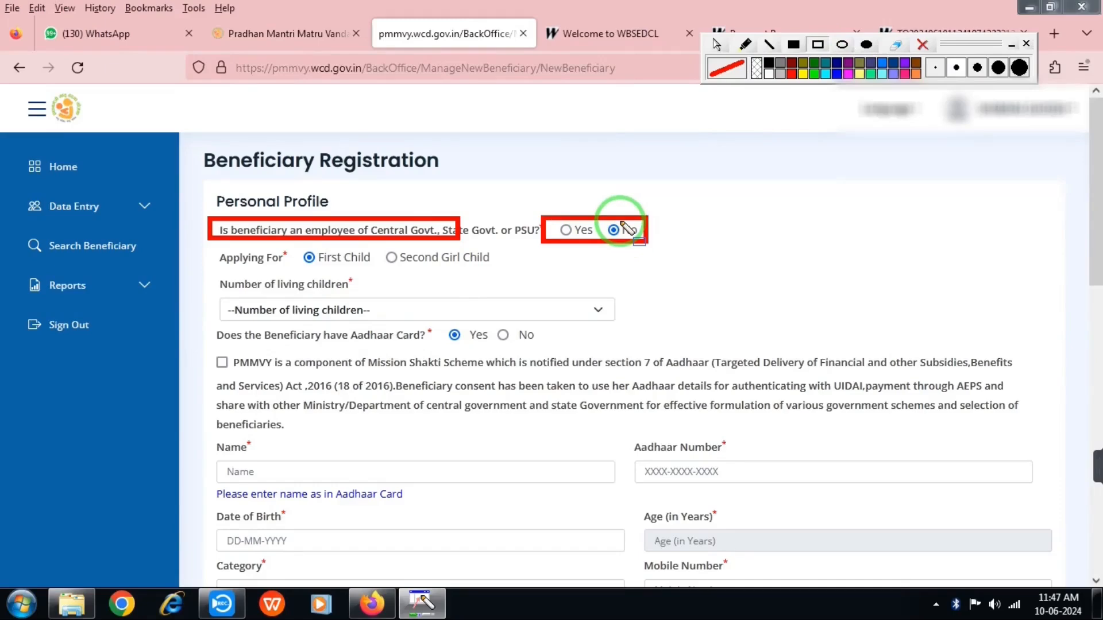
mouse_move(202, 248)
mouse_down()
mouse_move(296, 274)
mouse_move(505, 275)
mouse_up()
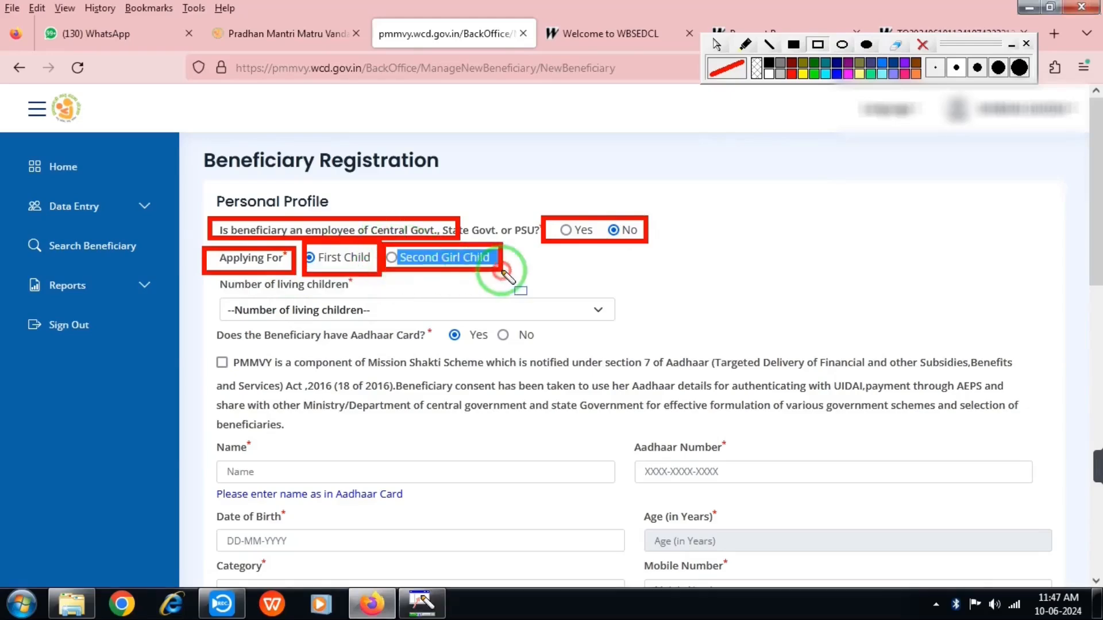
- Set the application to Second Girl Child with 2 living children
click(454, 257)
click(247, 310)
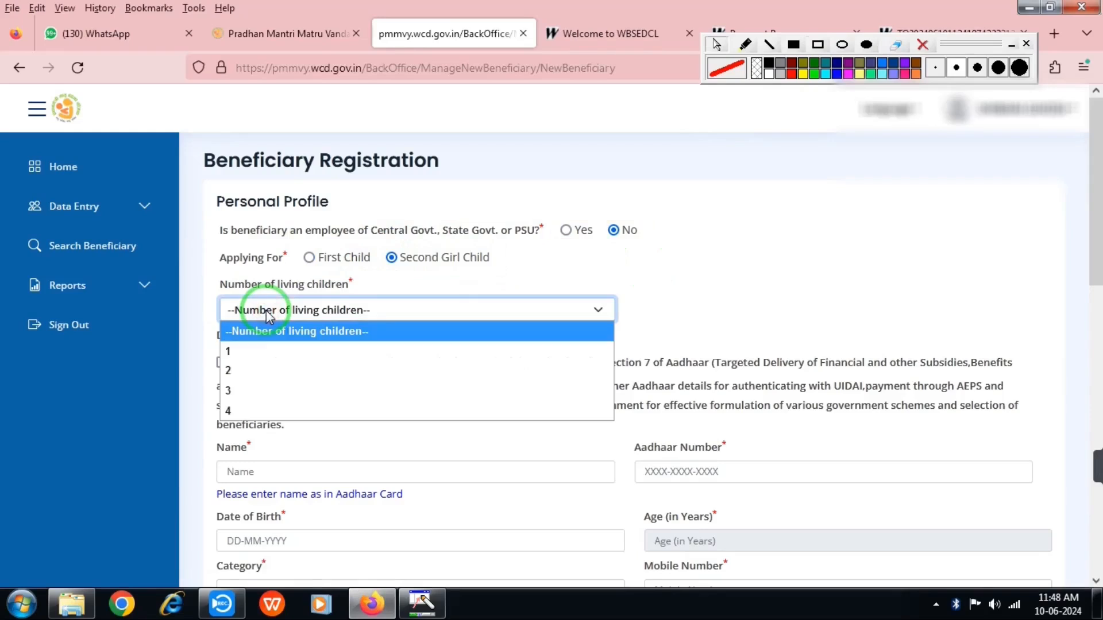
click(251, 370)
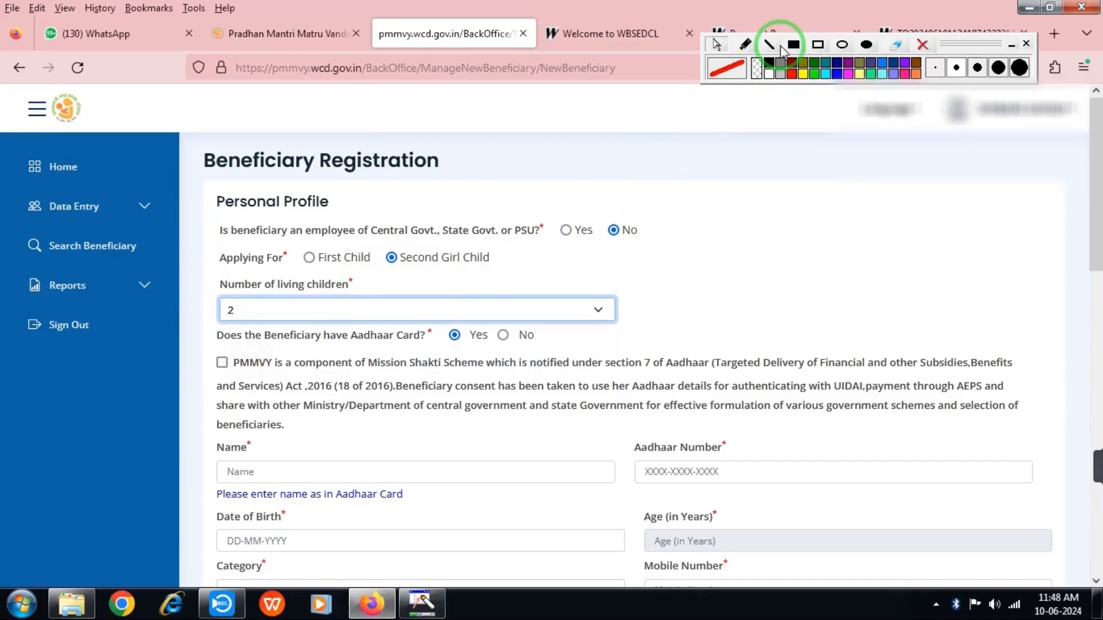
- Frame the Aadhaar card question, its Yes/No choices, the consent statement and the beneficiary's name entry in red
click(818, 45)
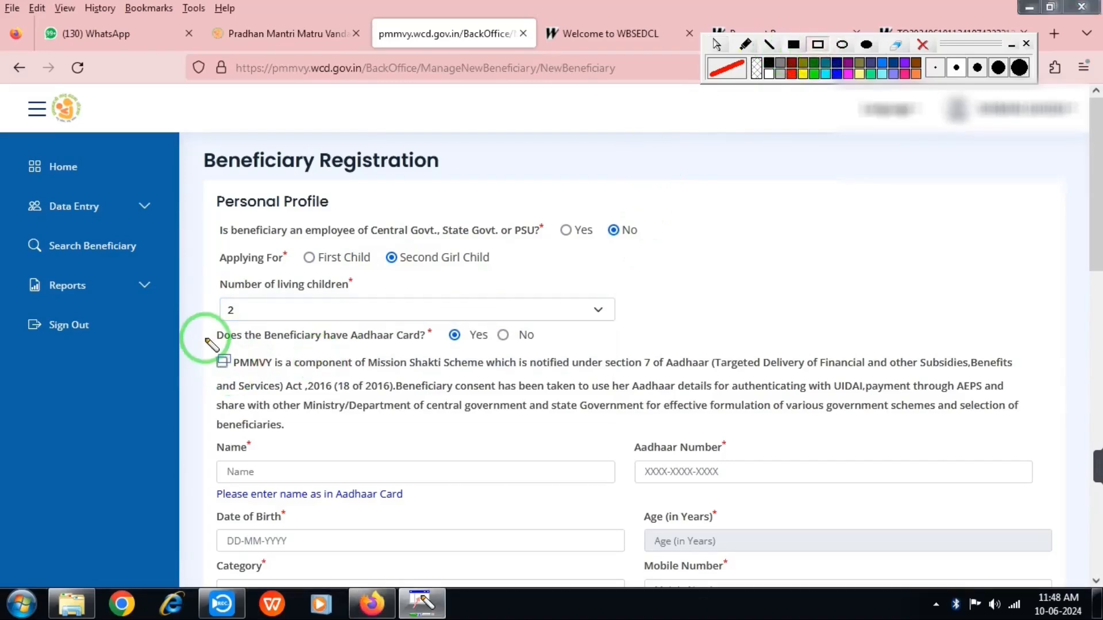
mouse_move(206, 324)
mouse_down()
mouse_move(466, 346)
mouse_move(451, 339)
mouse_move(435, 349)
mouse_move(466, 353)
mouse_up()
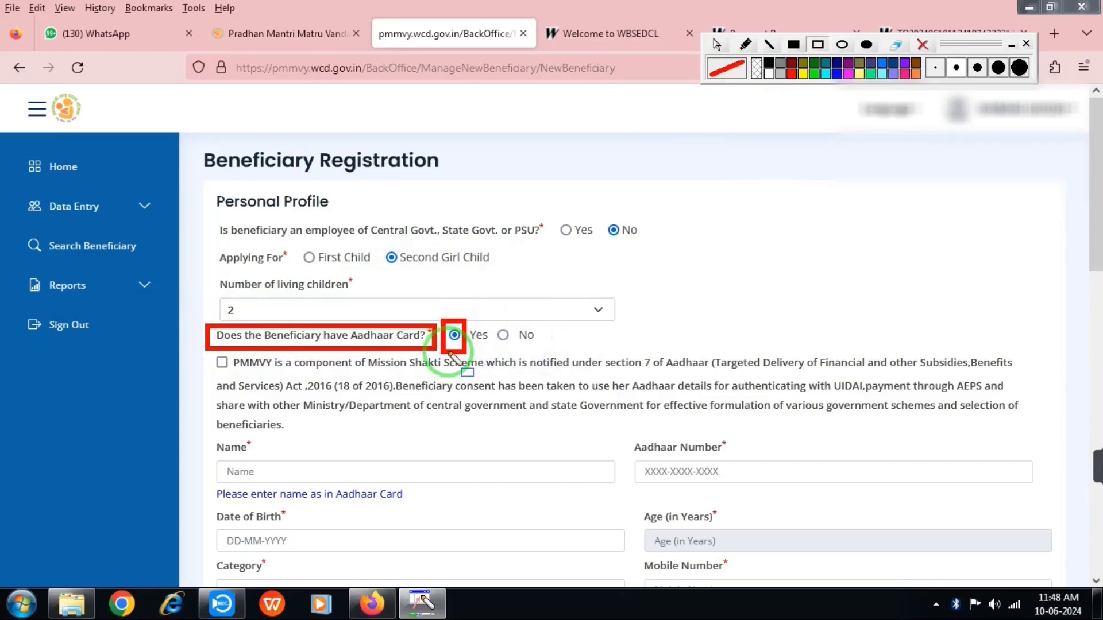
drag(466, 321, 549, 351)
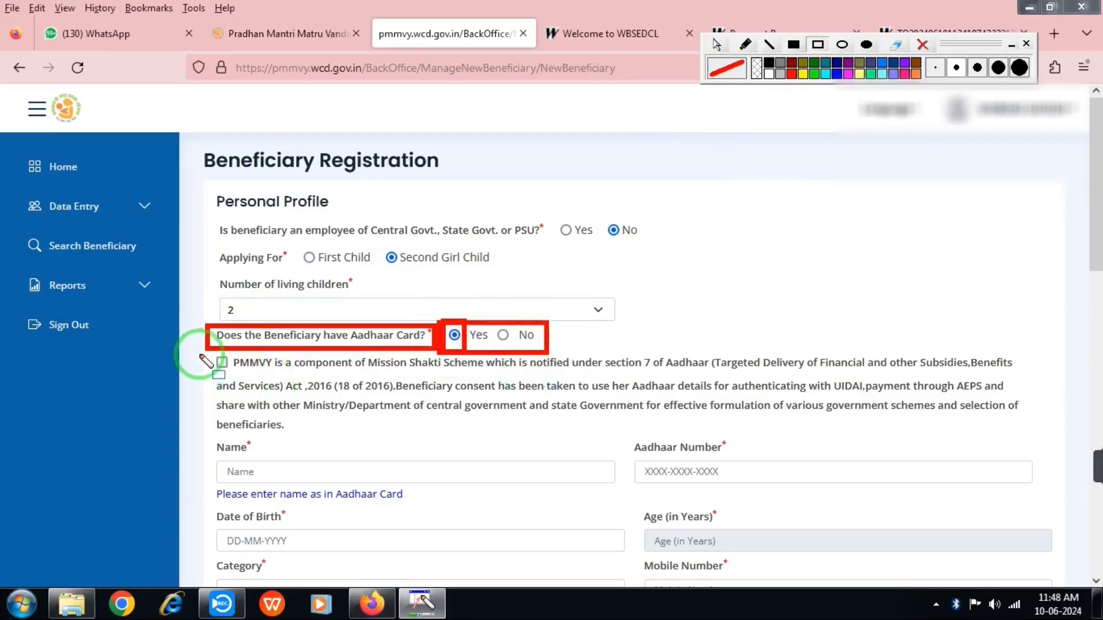
mouse_move(198, 352)
mouse_down()
mouse_move(288, 437)
mouse_move(292, 414)
mouse_up()
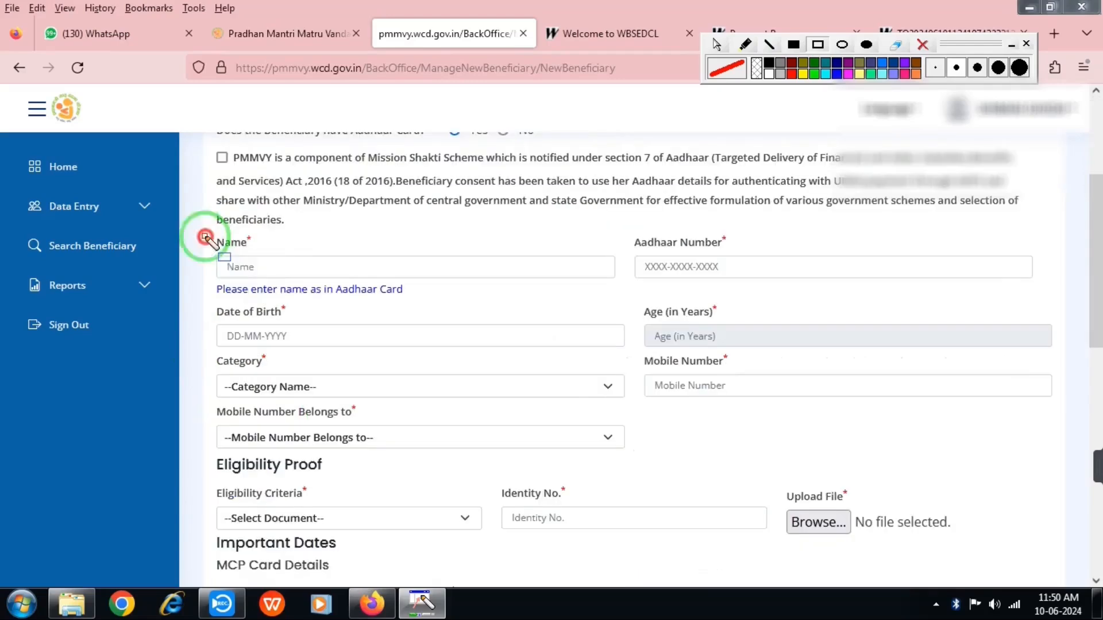
mouse_move(205, 236)
mouse_down()
mouse_move(352, 288)
mouse_move(437, 281)
mouse_up()
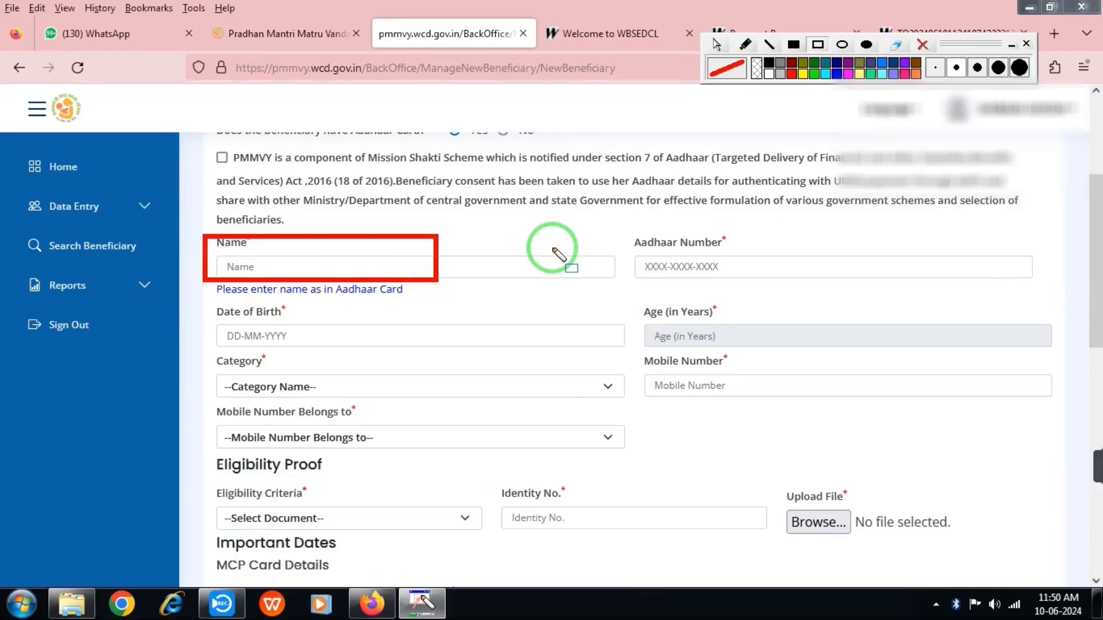
- Frame the Aadhaar Number, Date of Birth, Age, Category, Mobile Number and Mobile Number Belongs to fields in red
mouse_move(619, 225)
mouse_down()
mouse_move(643, 252)
mouse_move(831, 292)
mouse_up()
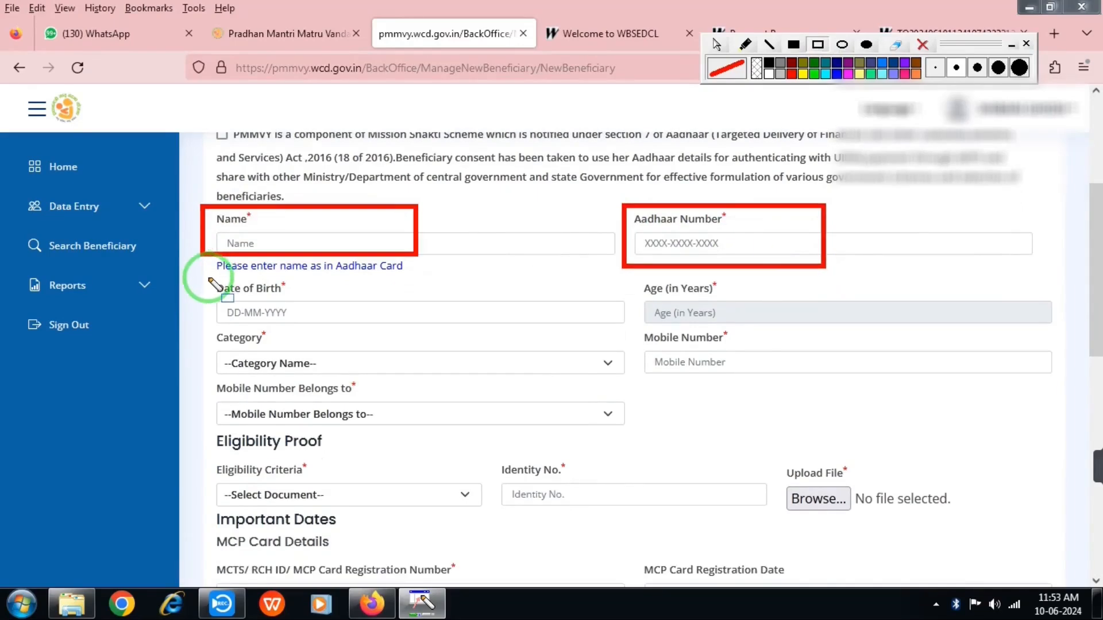
mouse_move(205, 278)
mouse_down()
mouse_move(221, 319)
mouse_move(410, 323)
mouse_up()
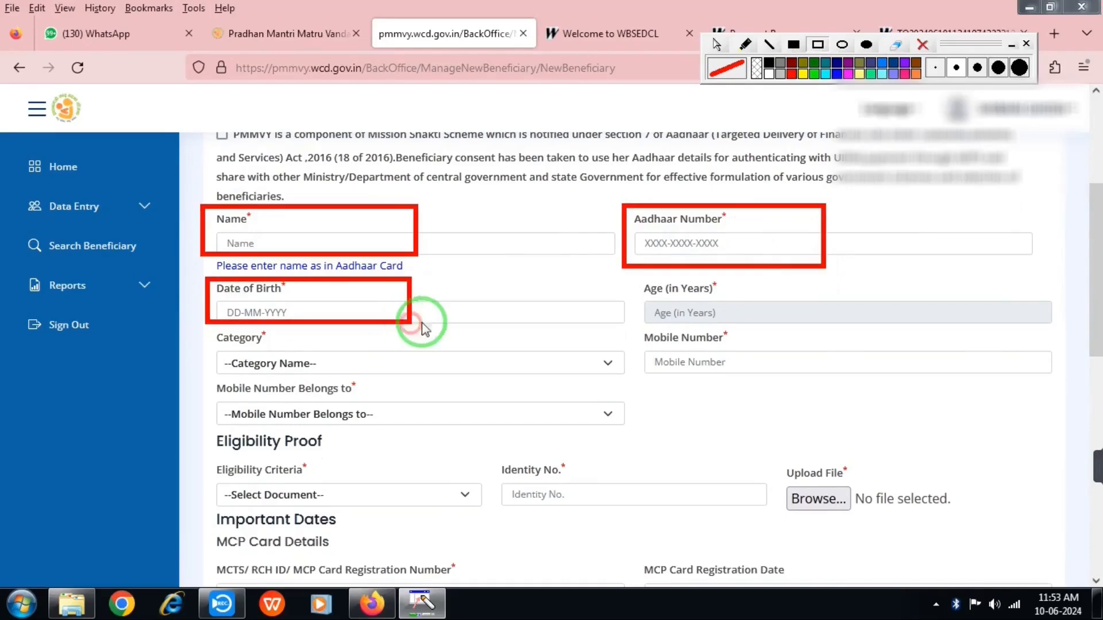
drag(623, 283, 808, 324)
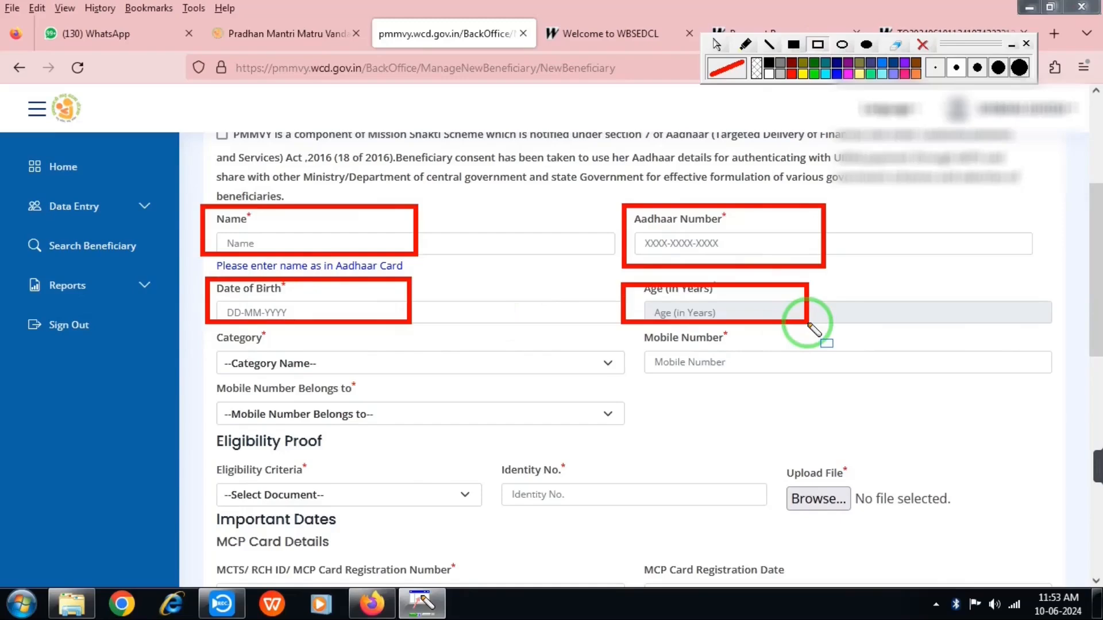
mouse_move(200, 328)
mouse_down()
mouse_move(270, 364)
mouse_move(460, 387)
mouse_move(488, 376)
mouse_up()
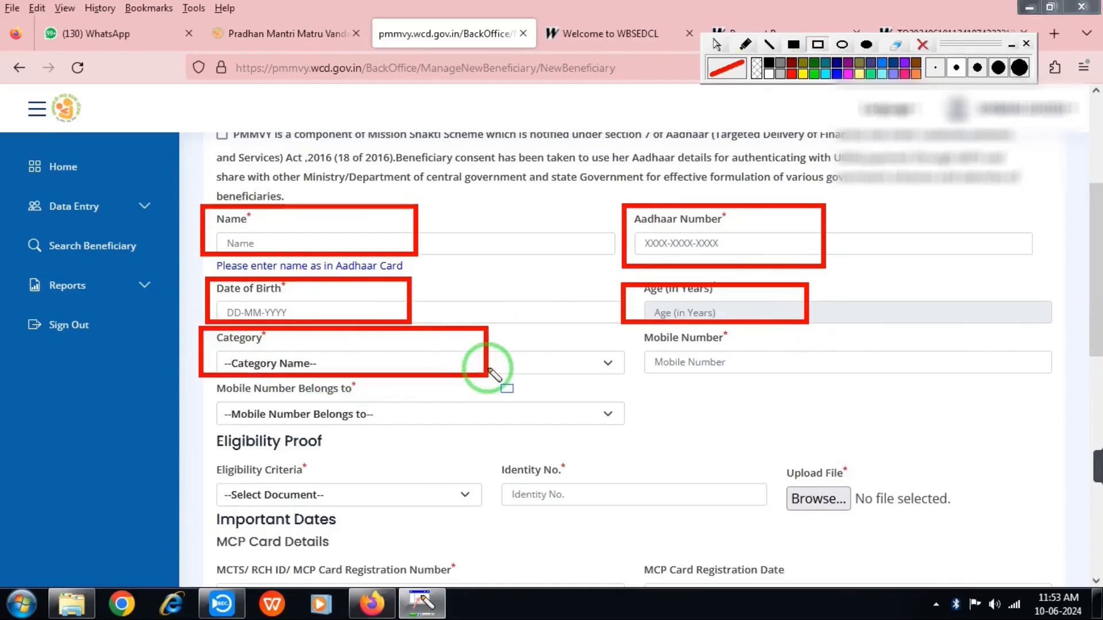
mouse_move(623, 326)
mouse_down()
mouse_move(775, 374)
mouse_move(854, 379)
mouse_up()
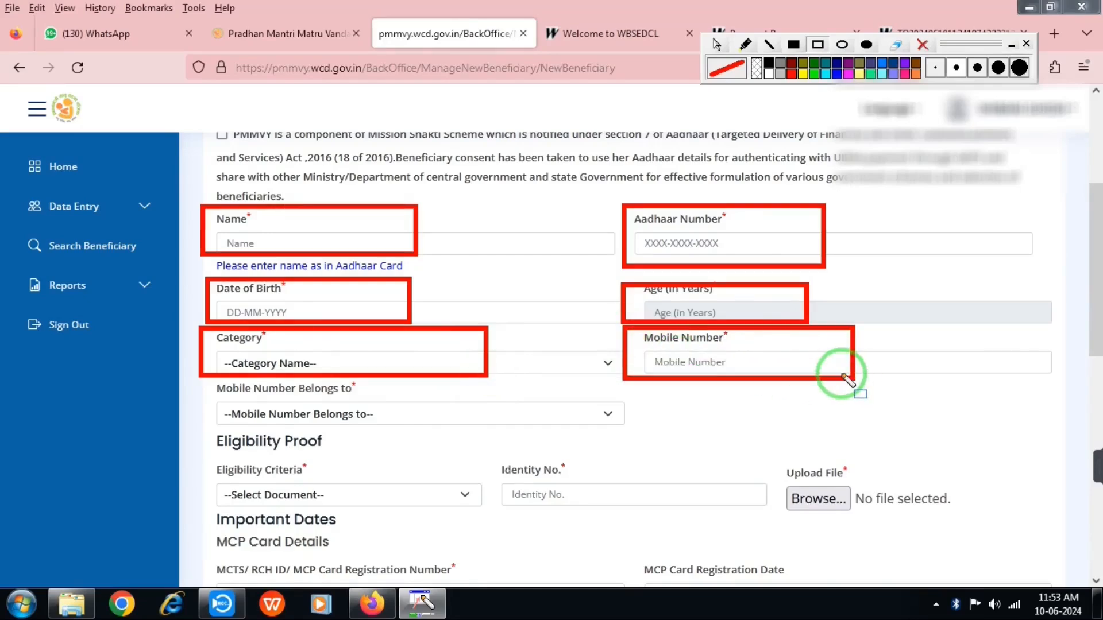
mouse_move(205, 371)
mouse_down()
mouse_move(448, 428)
mouse_move(518, 429)
mouse_up()
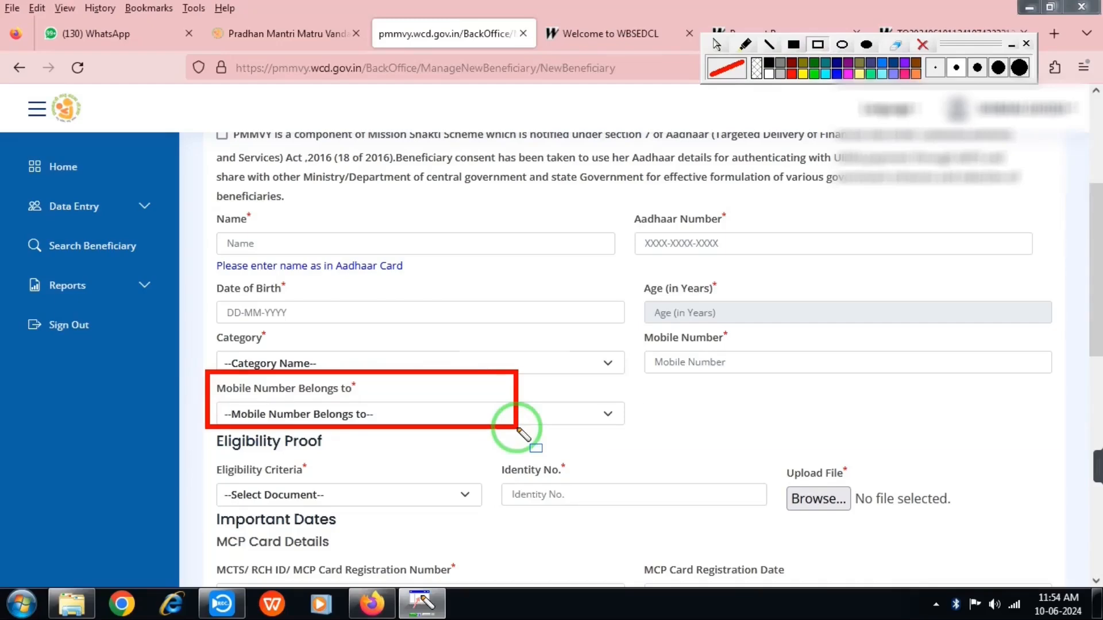
- Frame the Eligibility Proof heading and its Eligibility Criteria, Identity No. and Upload File fields in red, and view the criteria choices
scroll(518, 429, down, 5)
drag(195, 165, 381, 194)
click(718, 46)
click(381, 230)
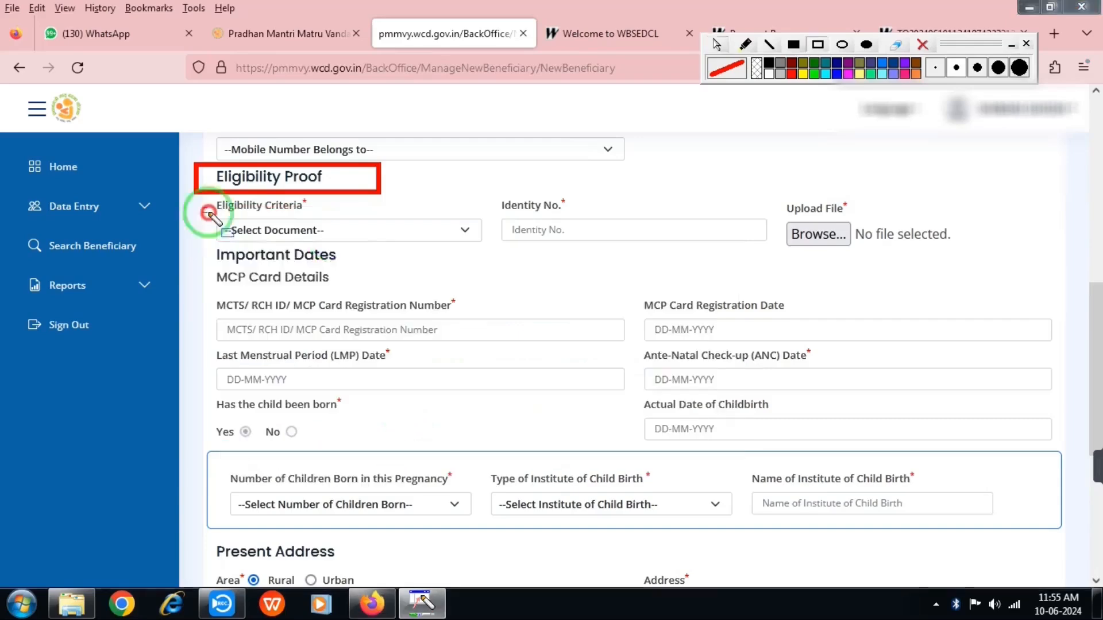
mouse_move(205, 211)
mouse_down()
mouse_move(415, 247)
mouse_move(498, 249)
mouse_up()
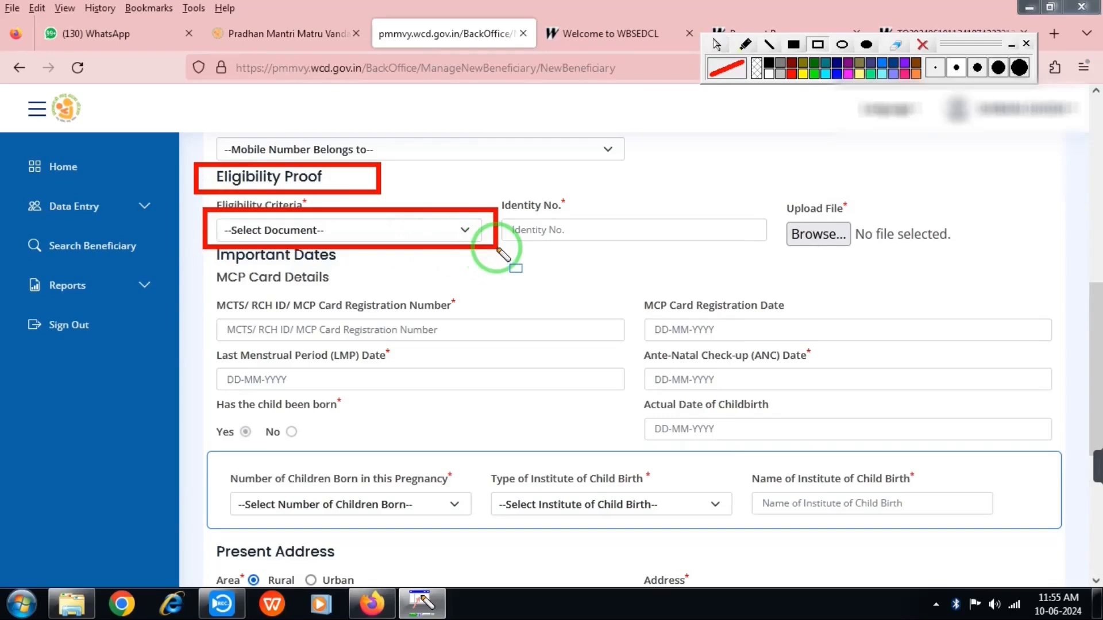
click(715, 45)
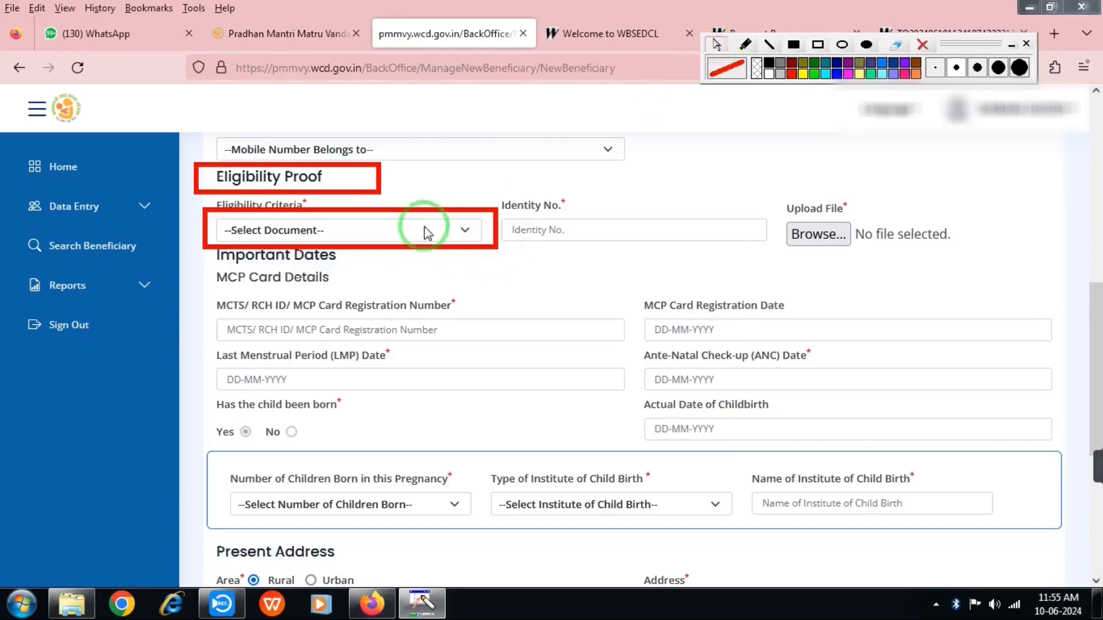
click(397, 235)
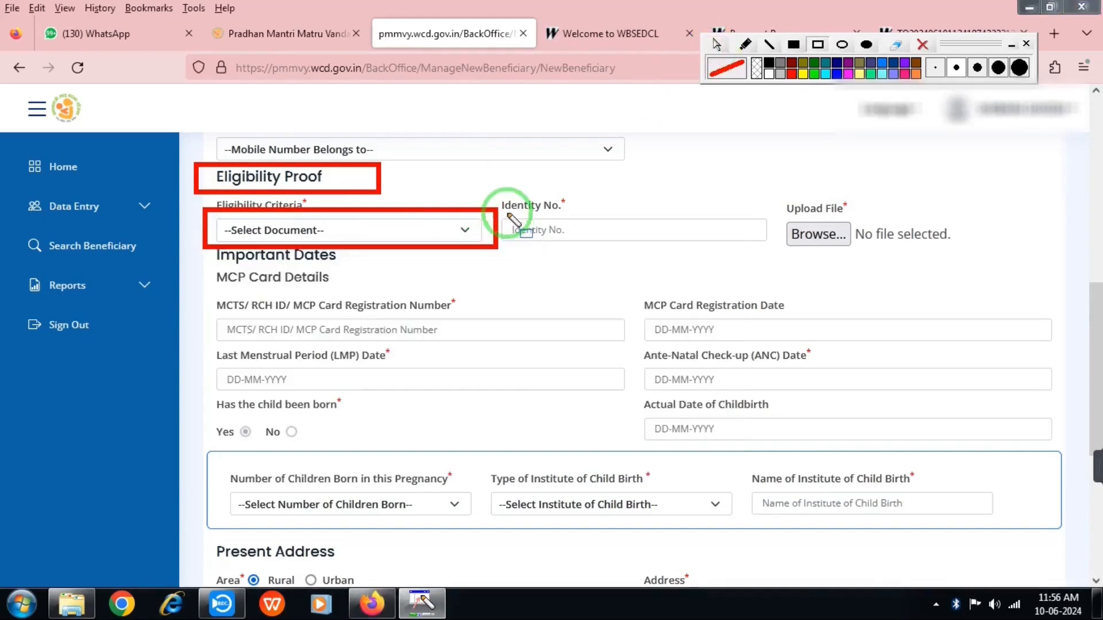
drag(507, 213, 677, 247)
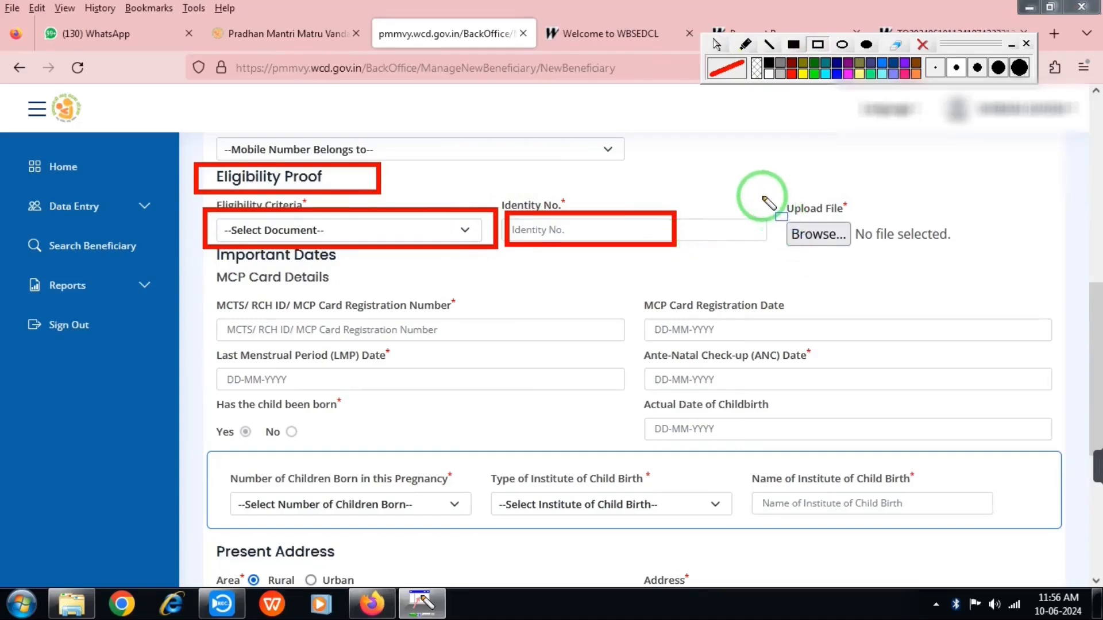
drag(763, 197, 912, 255)
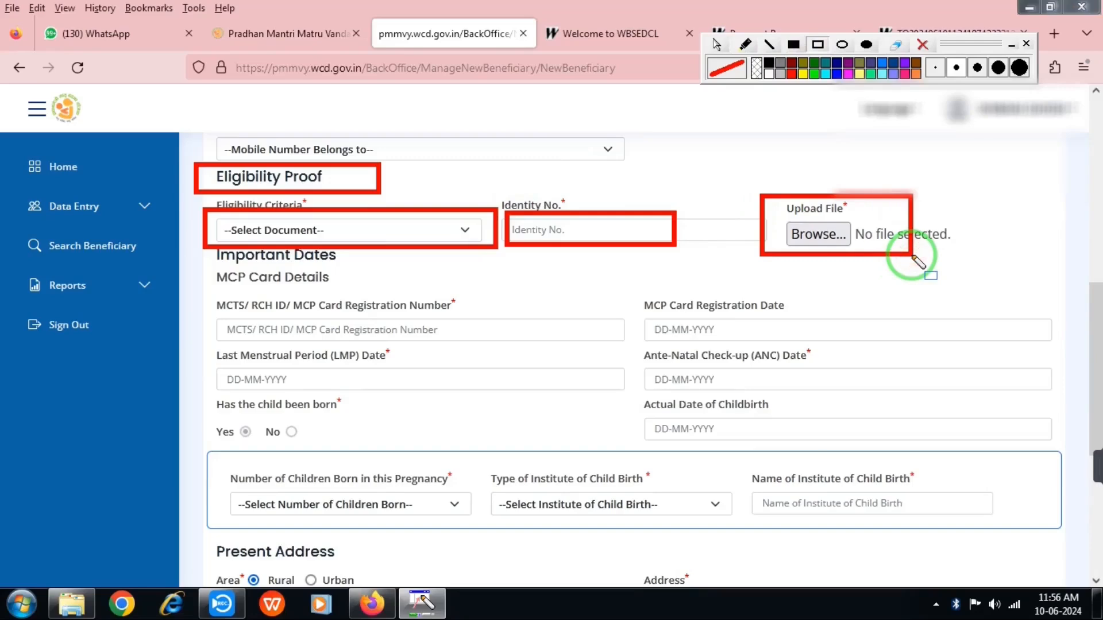
- Frame the Important Dates heading and the MCP card registration number and registration date fields in red
scroll(912, 256, down, 3)
mouse_move(207, 163)
mouse_down()
mouse_move(247, 187)
mouse_move(362, 183)
mouse_up()
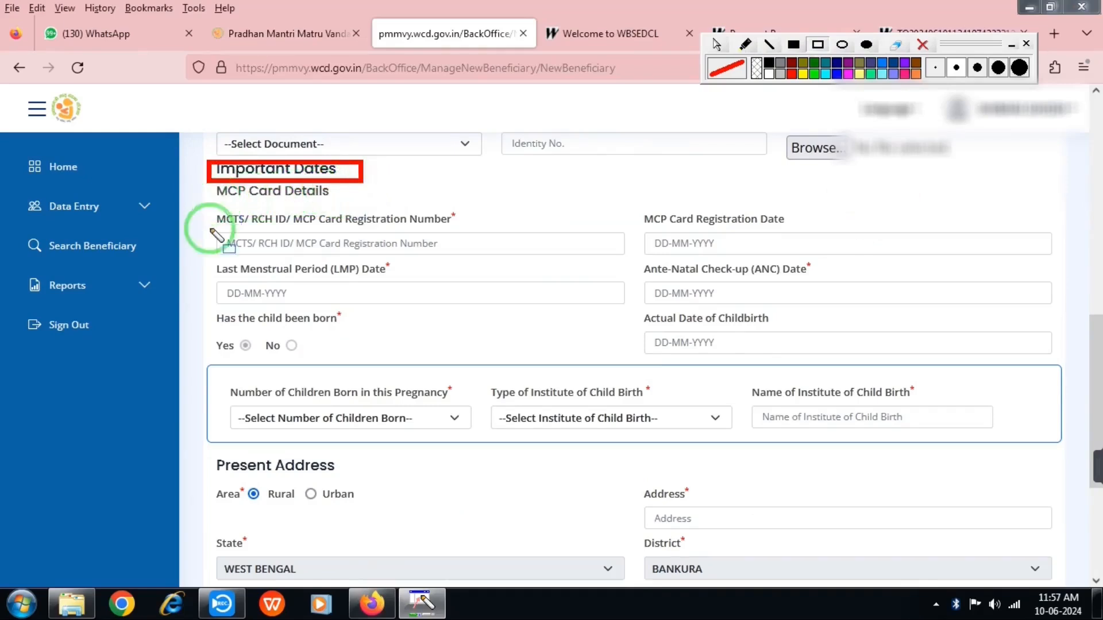
drag(209, 229, 423, 259)
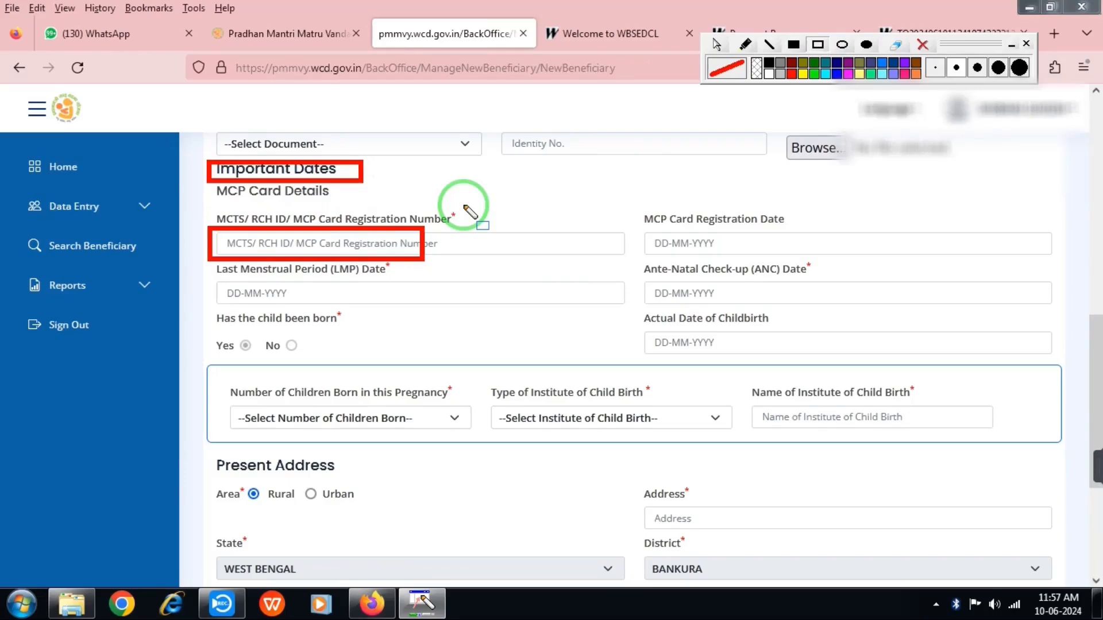
mouse_move(634, 207)
mouse_down()
mouse_move(758, 253)
mouse_move(916, 264)
mouse_up()
- Frame the LMP date, ANC date, child-born question and Actual Date of Childbirth in red, marking the LMP and ANC abbreviations separately
scroll(920, 267, down, 2)
mouse_move(206, 168)
mouse_down()
mouse_move(335, 194)
mouse_move(404, 192)
mouse_move(459, 218)
mouse_up()
mouse_move(631, 166)
mouse_down()
mouse_move(836, 200)
mouse_move(870, 224)
mouse_up()
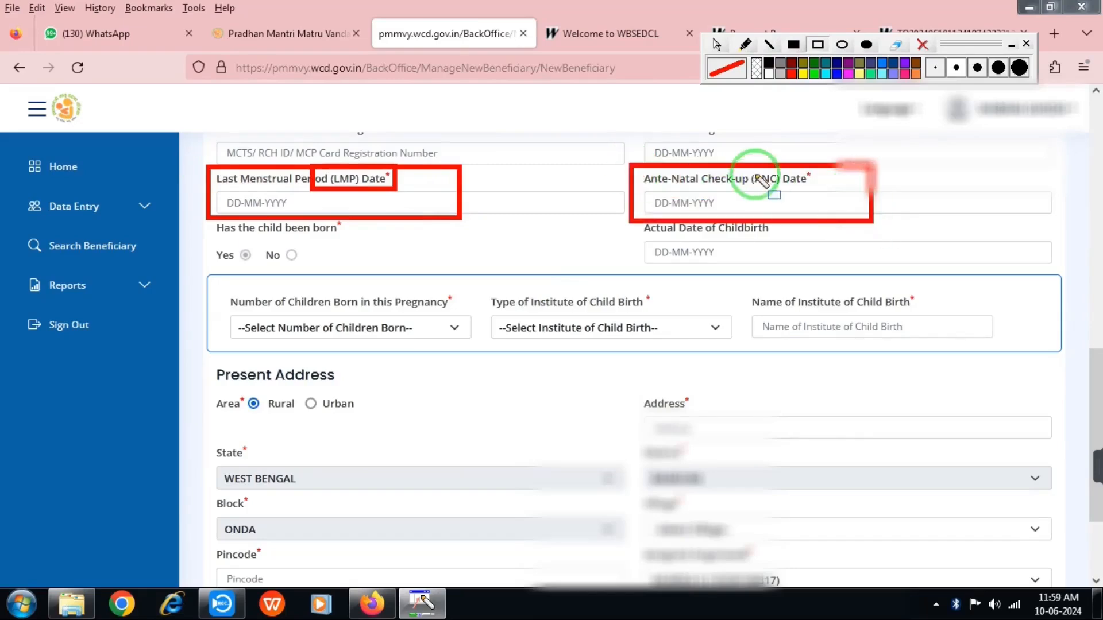
drag(738, 167, 806, 194)
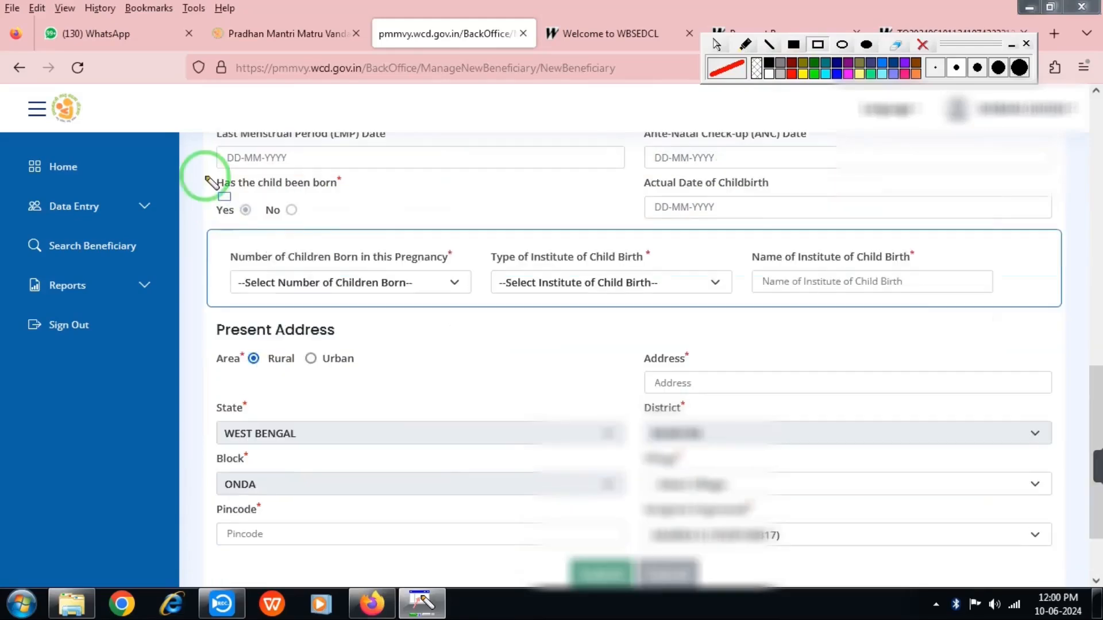
drag(205, 178, 400, 225)
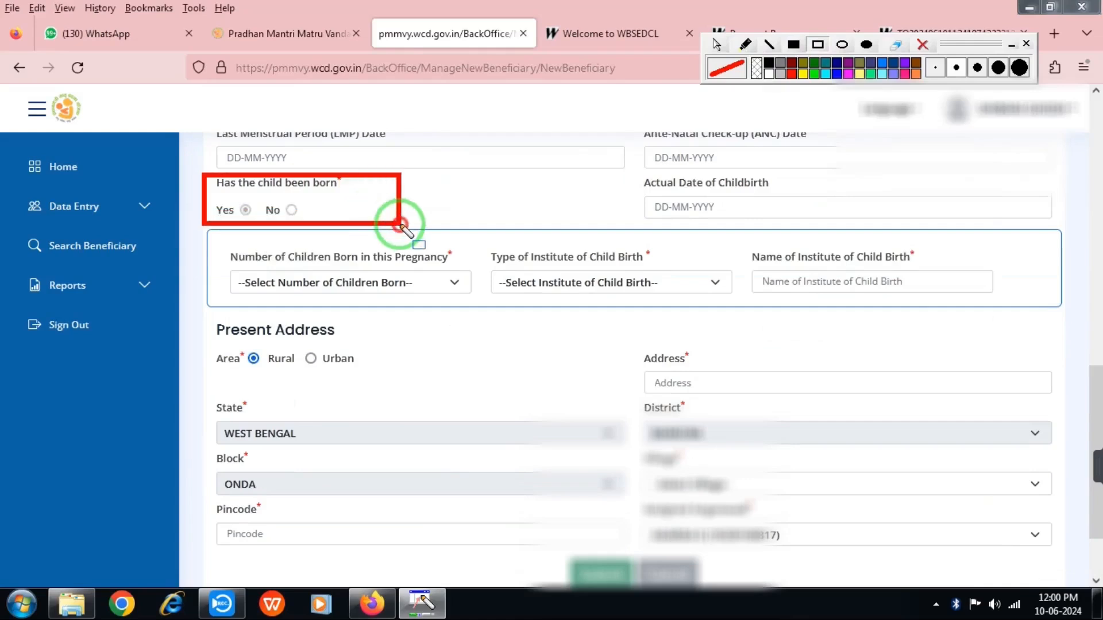
drag(631, 165, 821, 227)
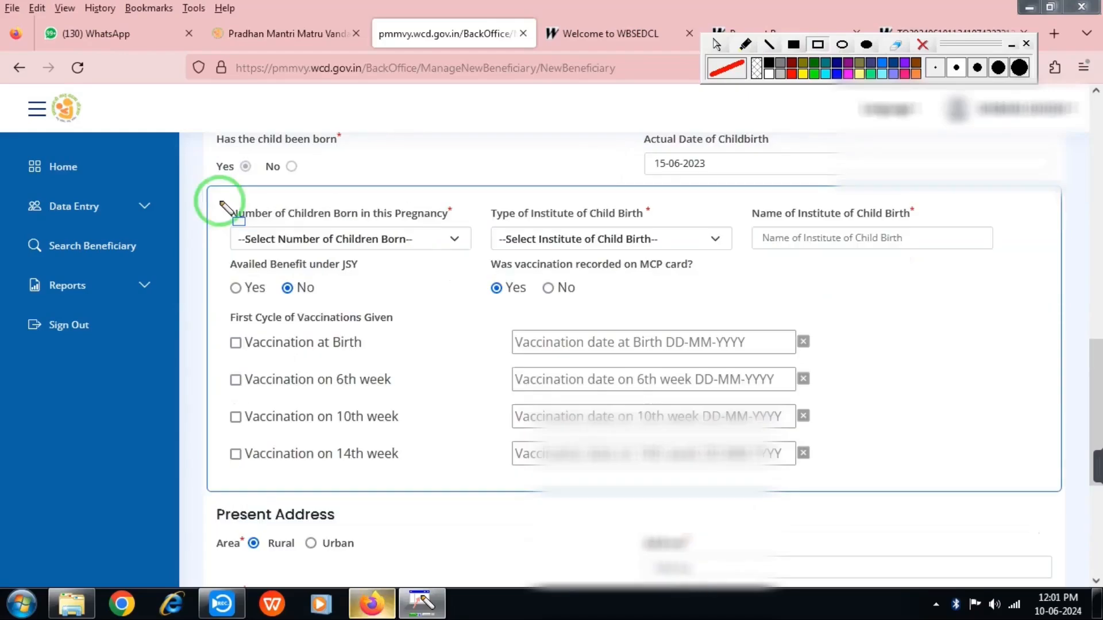
- Set the children born to 1 and the birth institute type to Government Hospital, framing both fields and the institute name in red
mouse_move(217, 200)
mouse_down()
mouse_move(431, 226)
mouse_move(489, 254)
mouse_up()
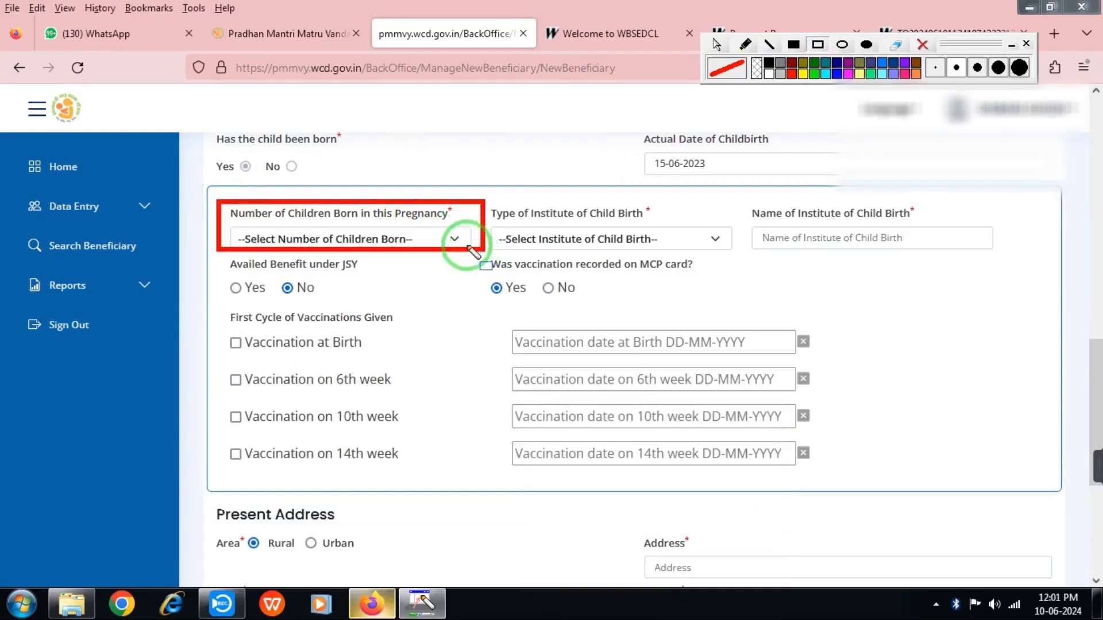
click(468, 246)
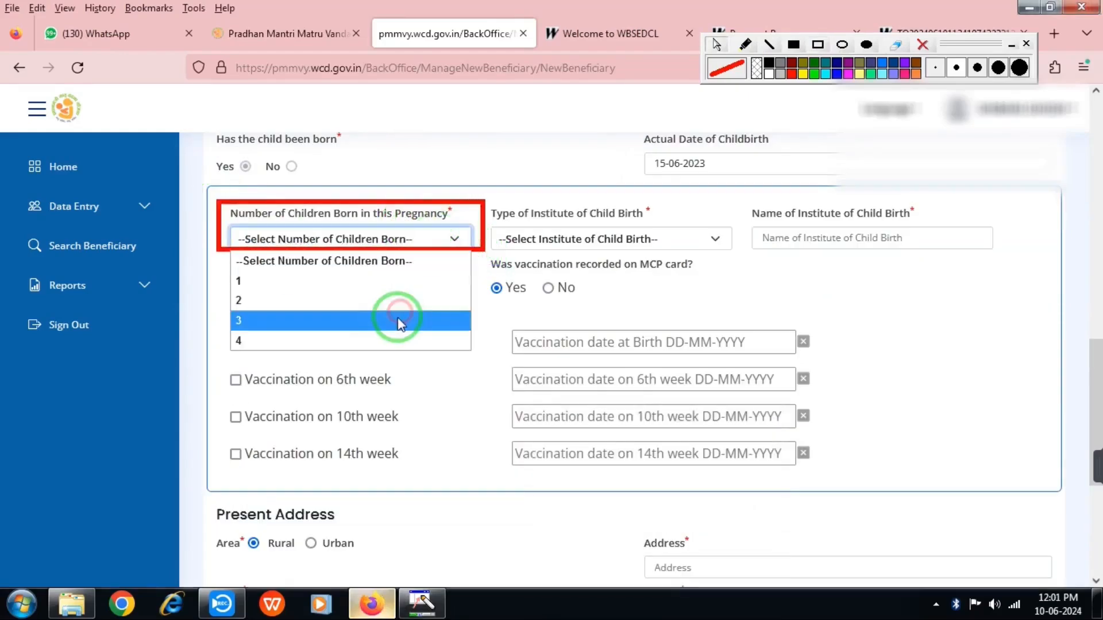
click(382, 286)
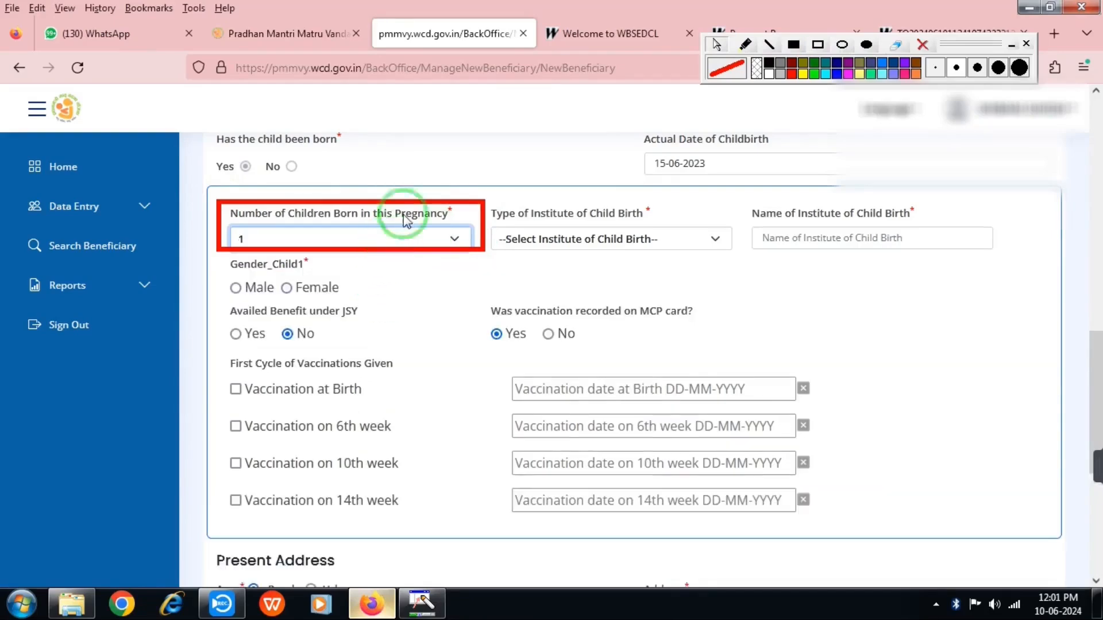
drag(487, 203, 697, 253)
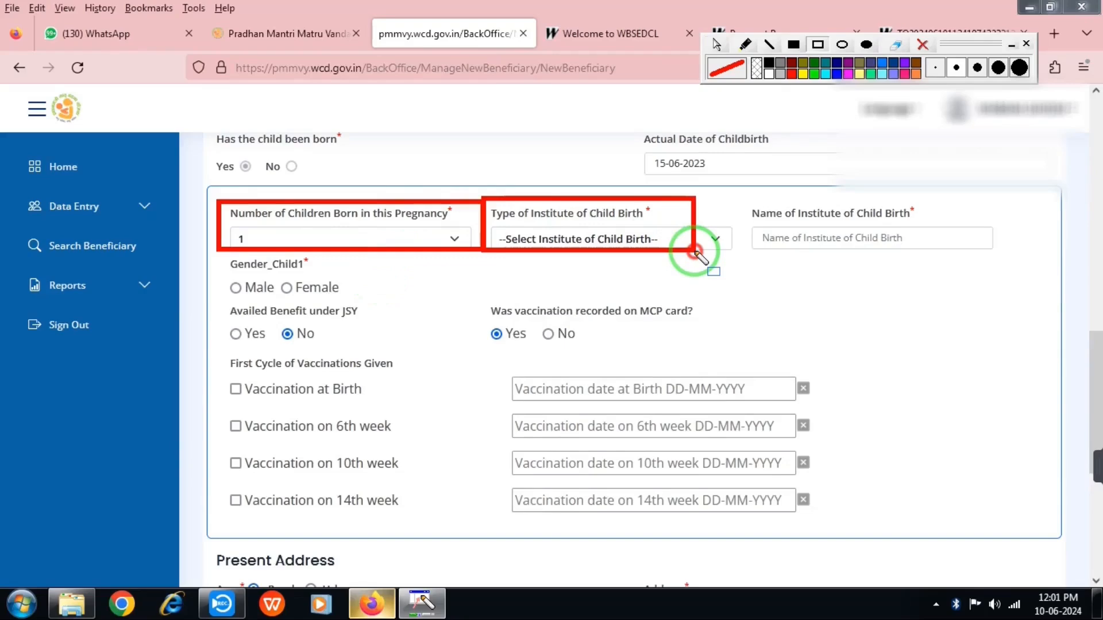
click(695, 246)
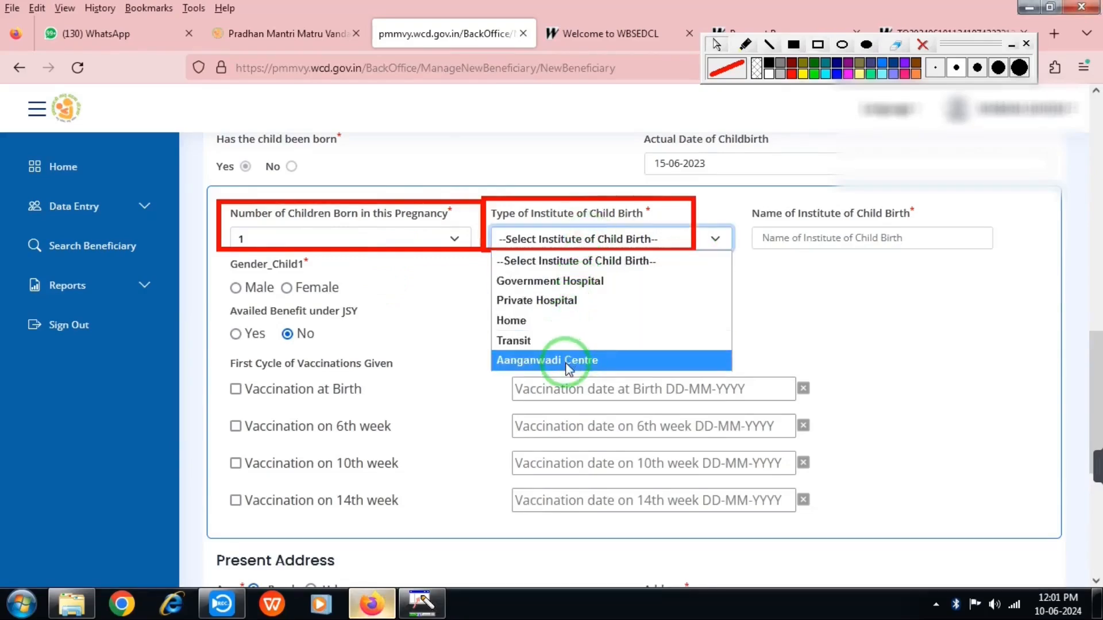
click(563, 280)
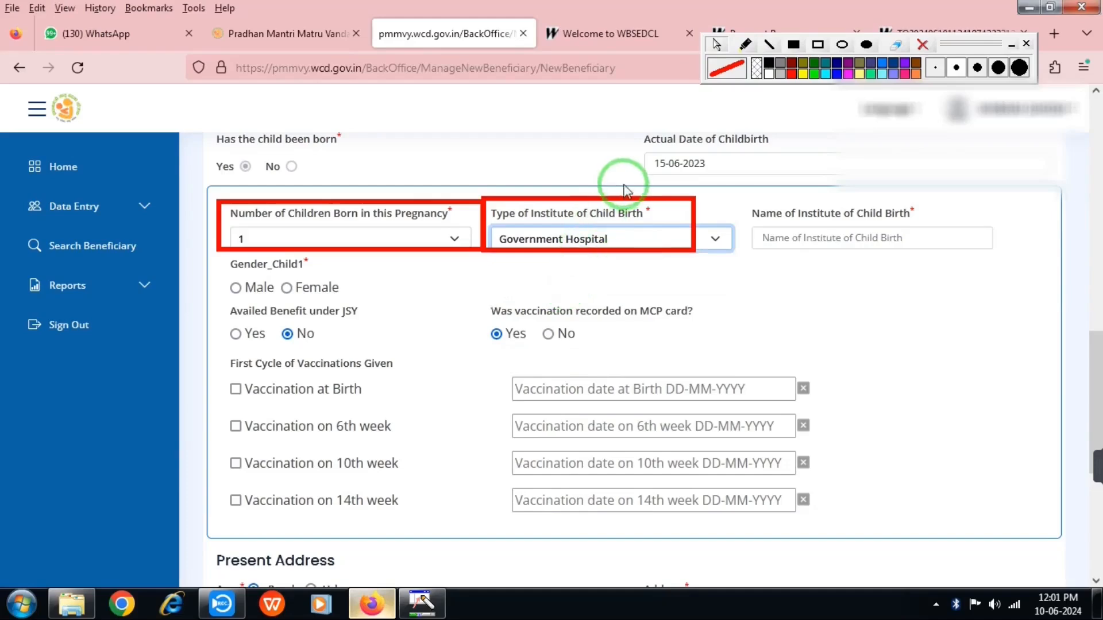
mouse_move(730, 197)
mouse_down()
mouse_move(890, 253)
mouse_move(959, 255)
mouse_up()
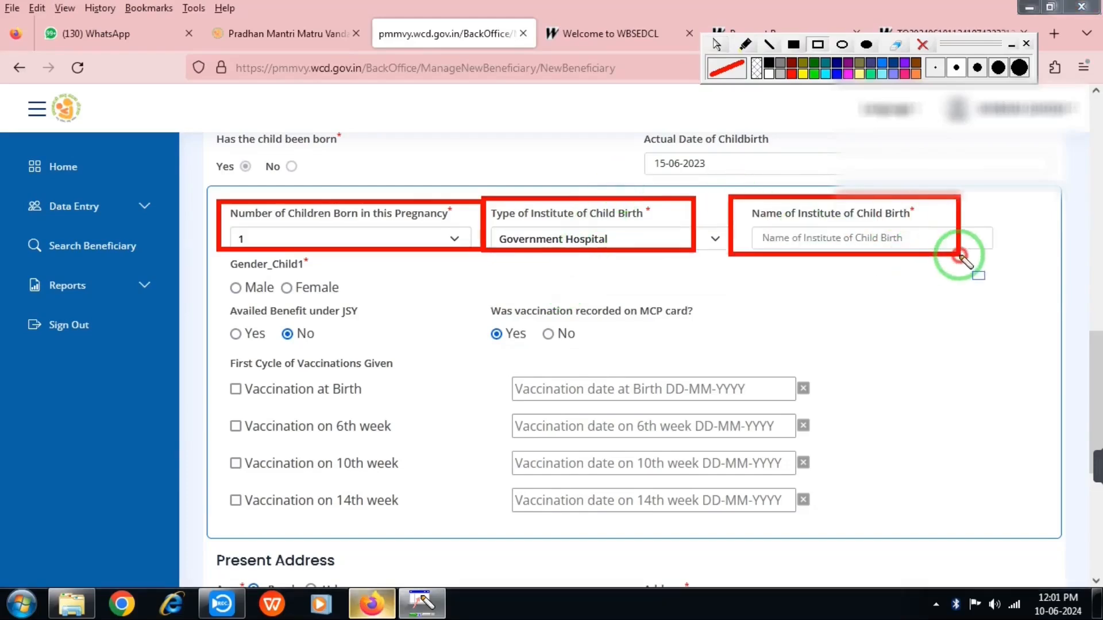
- Frame the child's gender choices, the JSY benefit choices and the MCP card vaccination question in red
scroll(218, 172, down, 2)
drag(216, 170, 370, 216)
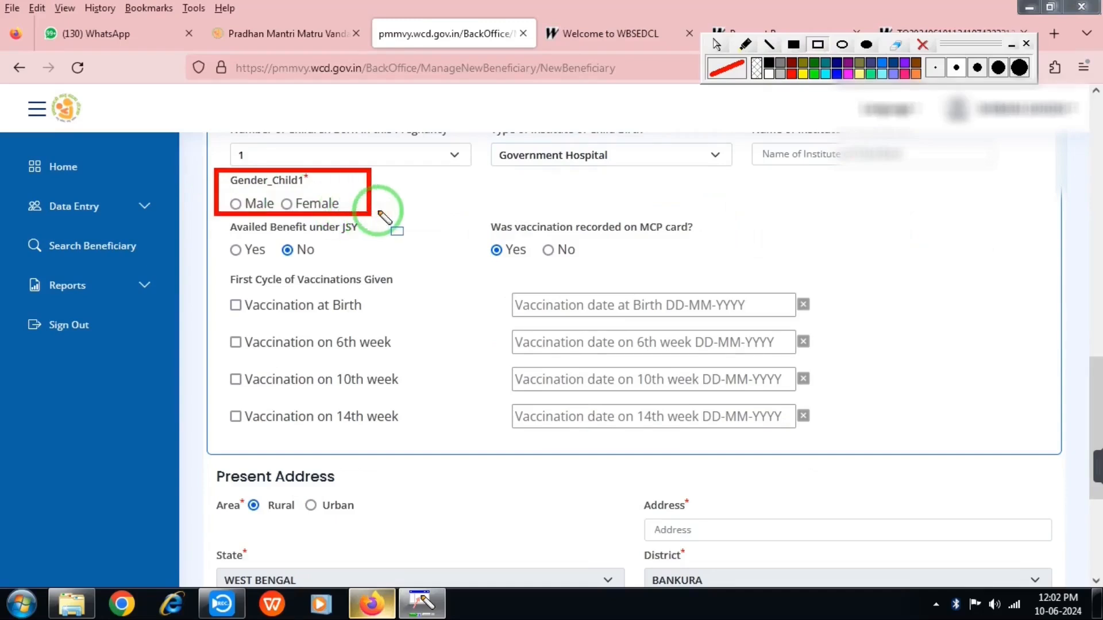
drag(210, 231, 334, 264)
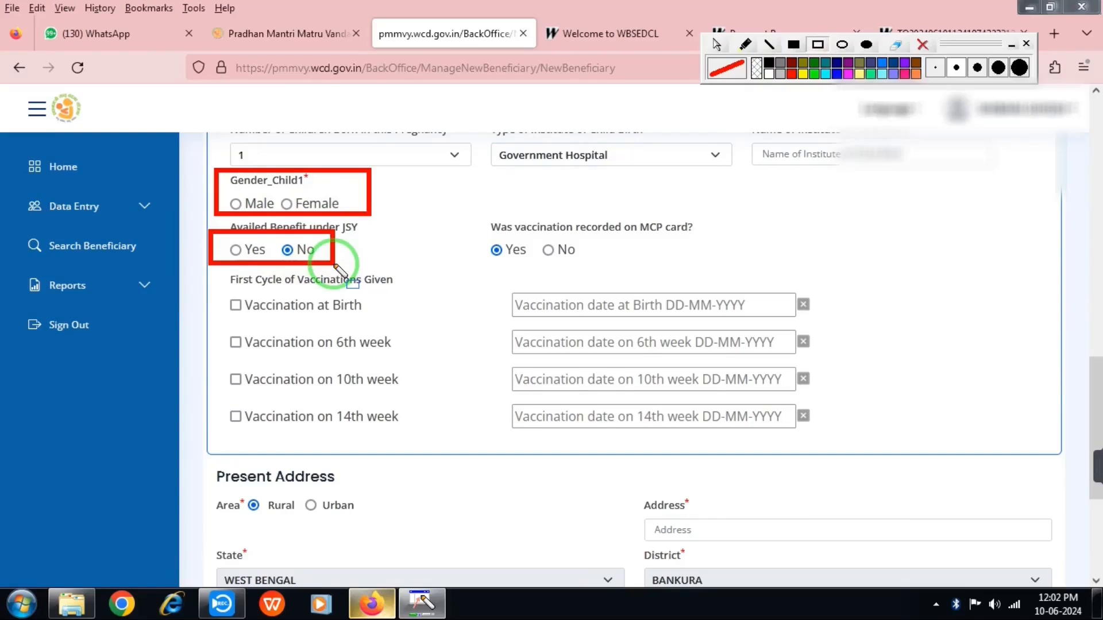
mouse_move(468, 213)
mouse_down()
mouse_move(672, 263)
mouse_move(730, 262)
mouse_up()
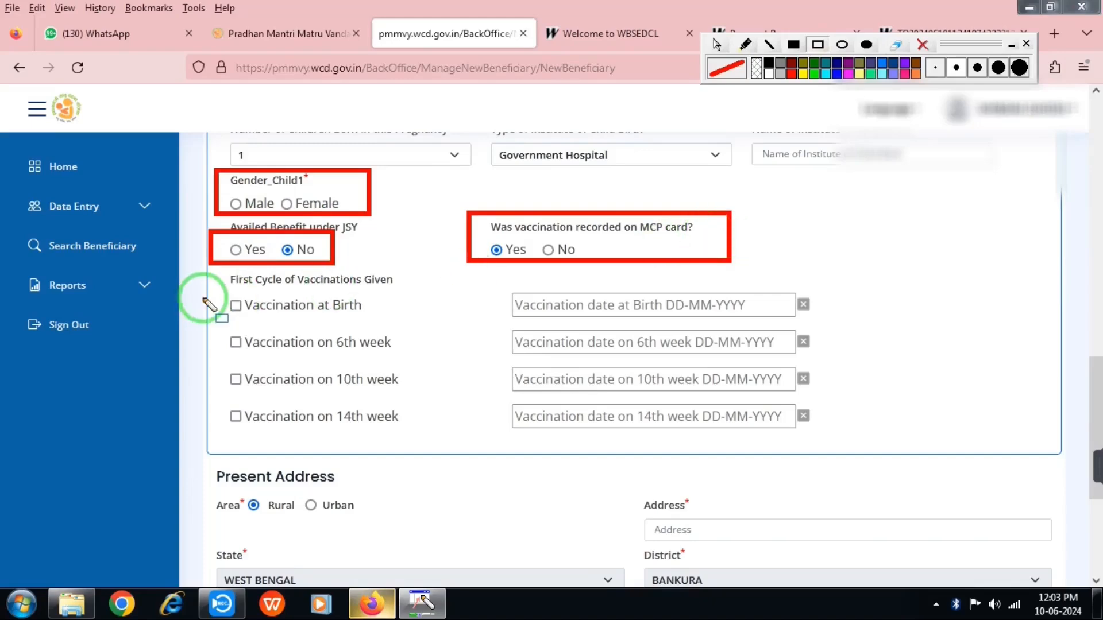
- Frame the vaccination checkboxes and date fields for birth, 6th week and 10th week in red
drag(214, 290, 398, 317)
drag(505, 292, 703, 314)
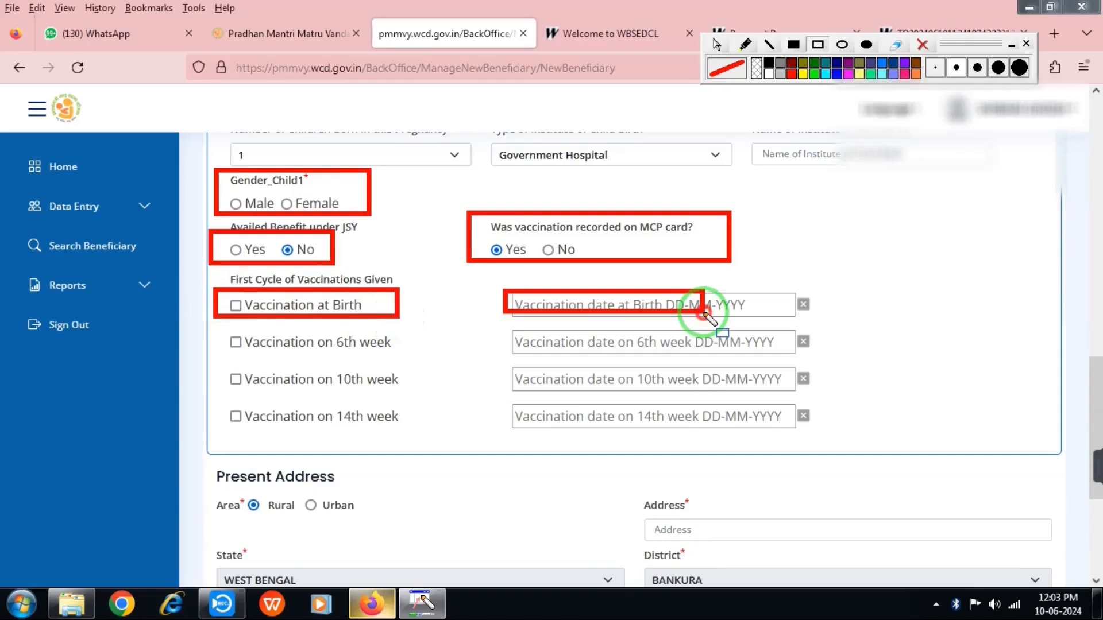
drag(219, 330, 400, 355)
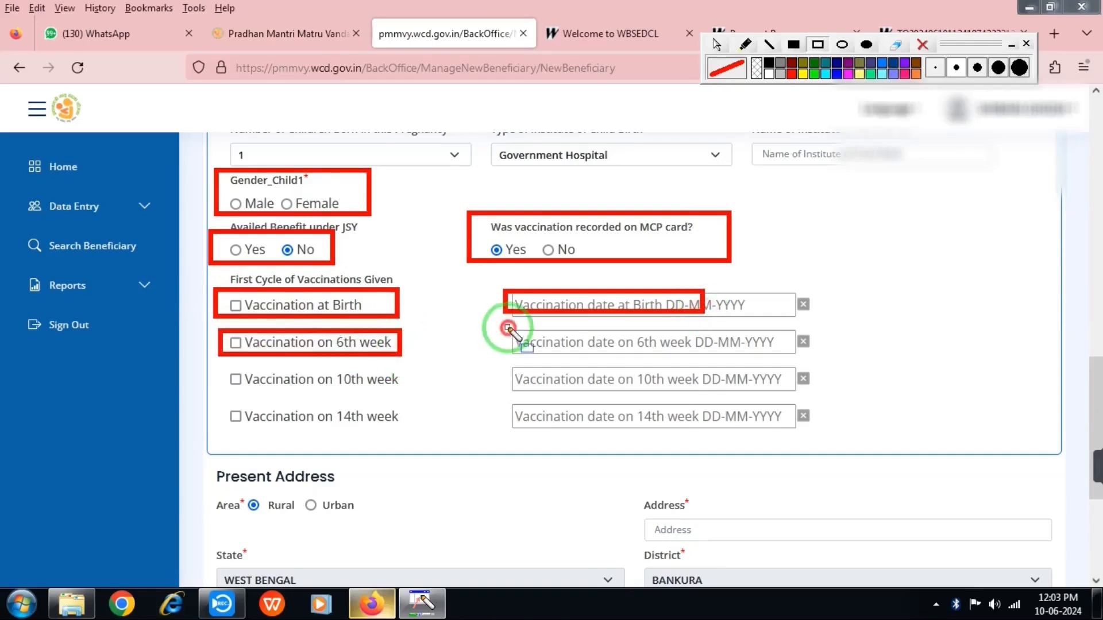
drag(506, 328, 706, 353)
drag(216, 369, 414, 388)
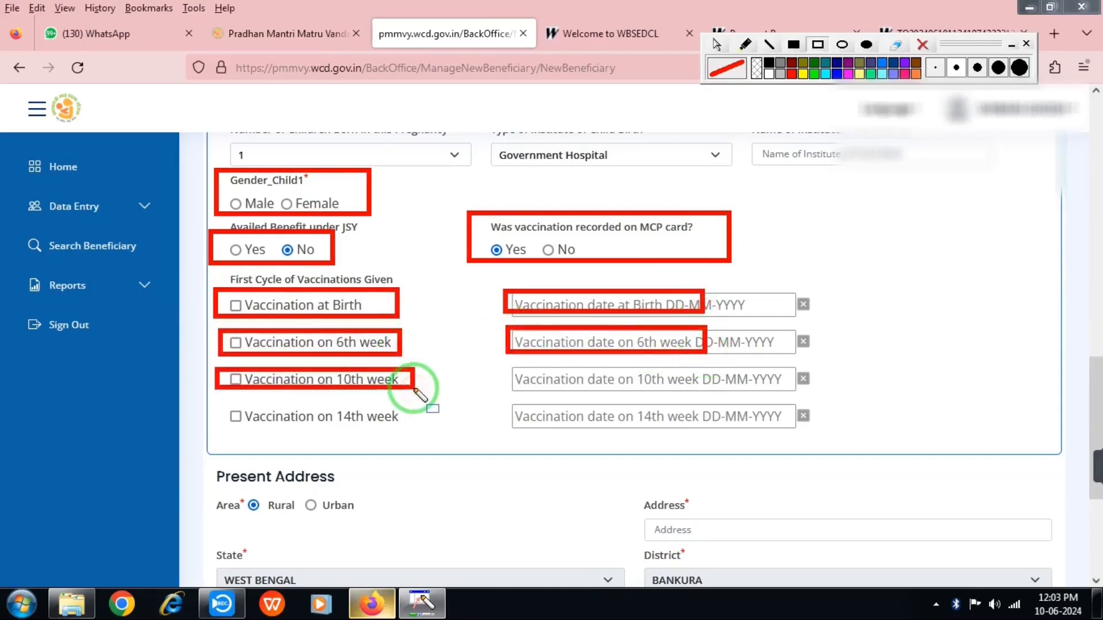
drag(506, 363, 700, 394)
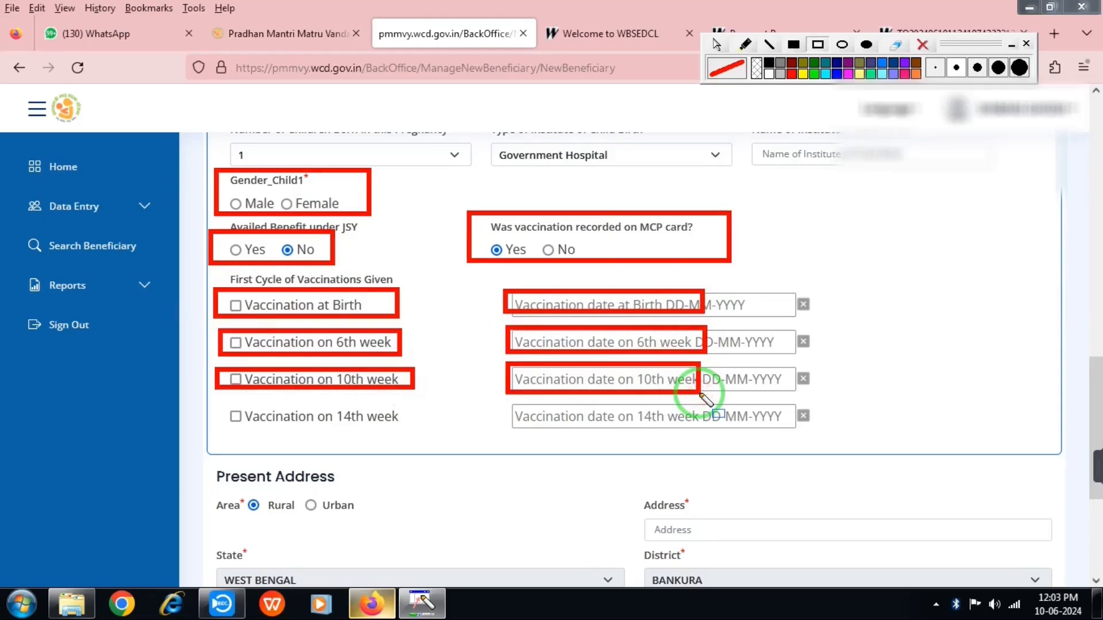
- Frame the Present Address heading, the Rural/Urban area choices, the Address field and the State field in red
scroll(706, 399, down, 4)
drag(204, 227, 388, 248)
drag(202, 251, 374, 280)
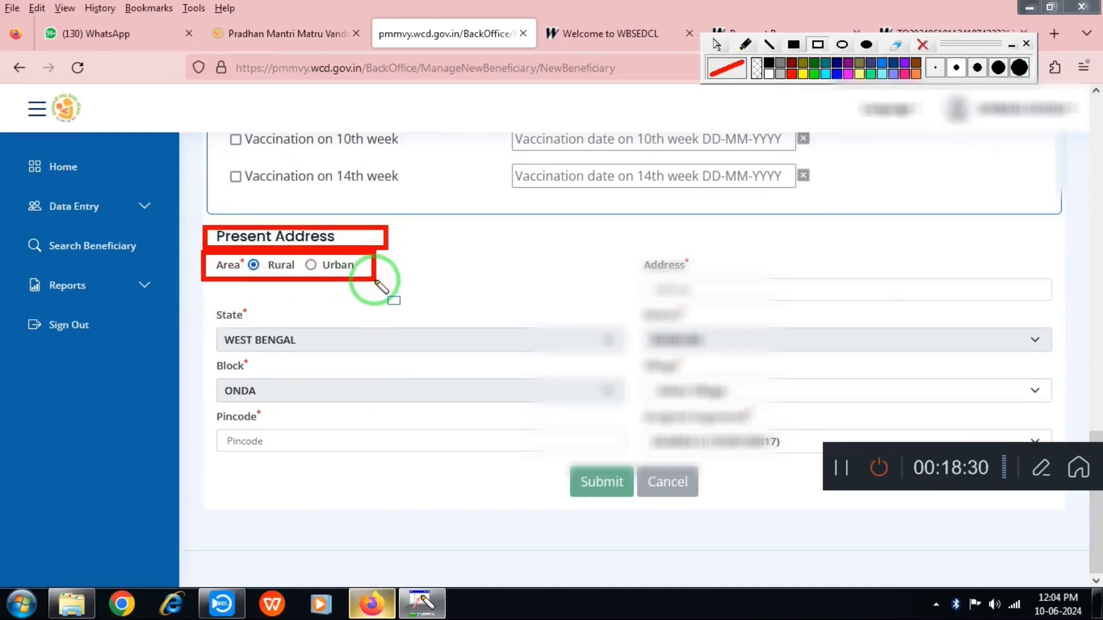
mouse_move(619, 256)
mouse_down()
mouse_move(741, 293)
mouse_move(969, 309)
mouse_up()
drag(205, 306, 392, 352)
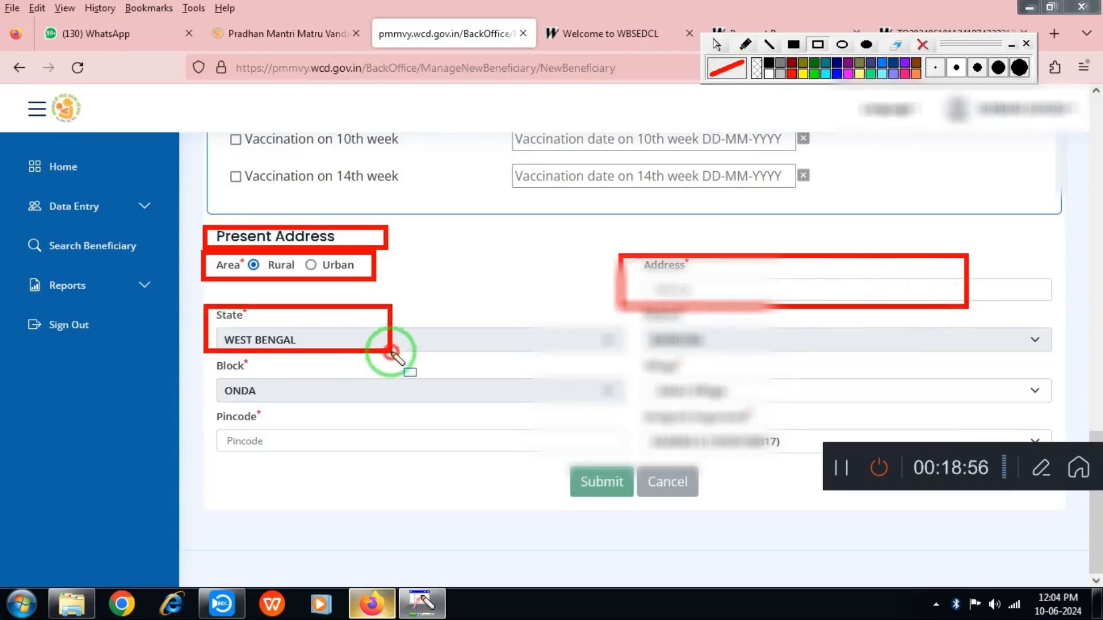
drag(392, 352, 392, 352)
- Frame the District, Block, Village and Pincode fields of the present address and the form's Submit button in red
drag(620, 313, 812, 352)
drag(812, 352, 812, 353)
drag(211, 368, 331, 403)
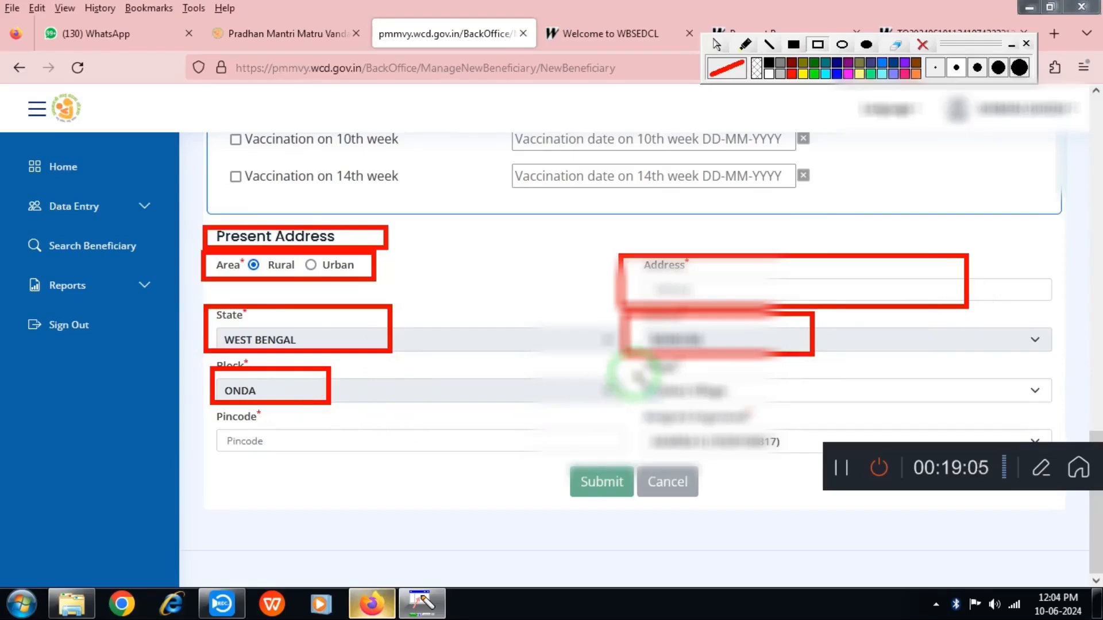
mouse_move(626, 363)
mouse_down()
mouse_move(807, 412)
mouse_move(893, 407)
mouse_up()
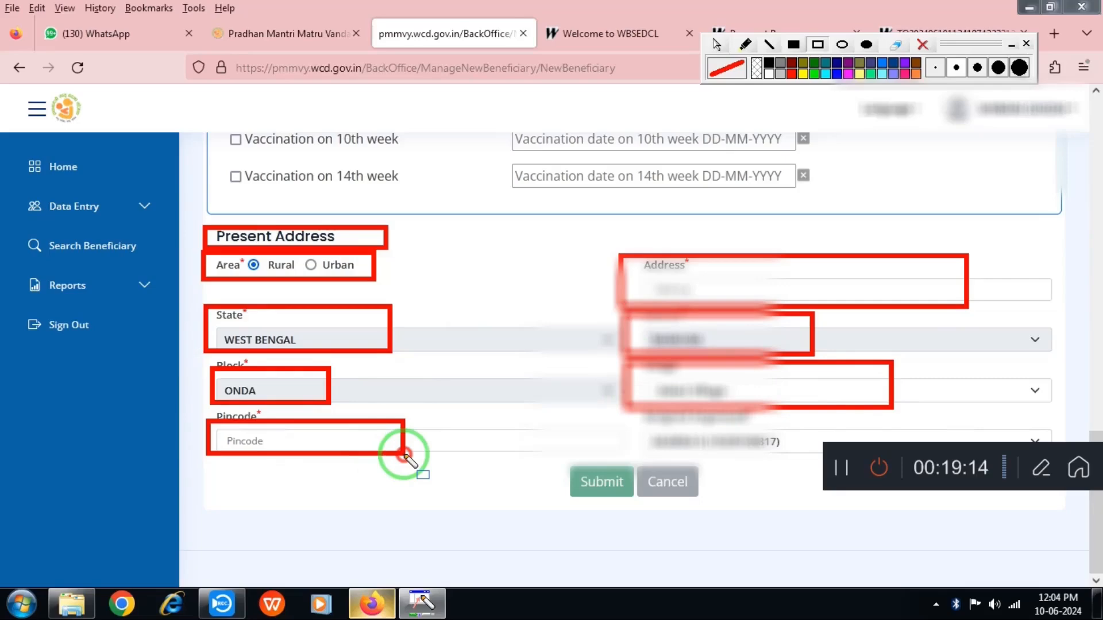
drag(408, 459, 411, 460)
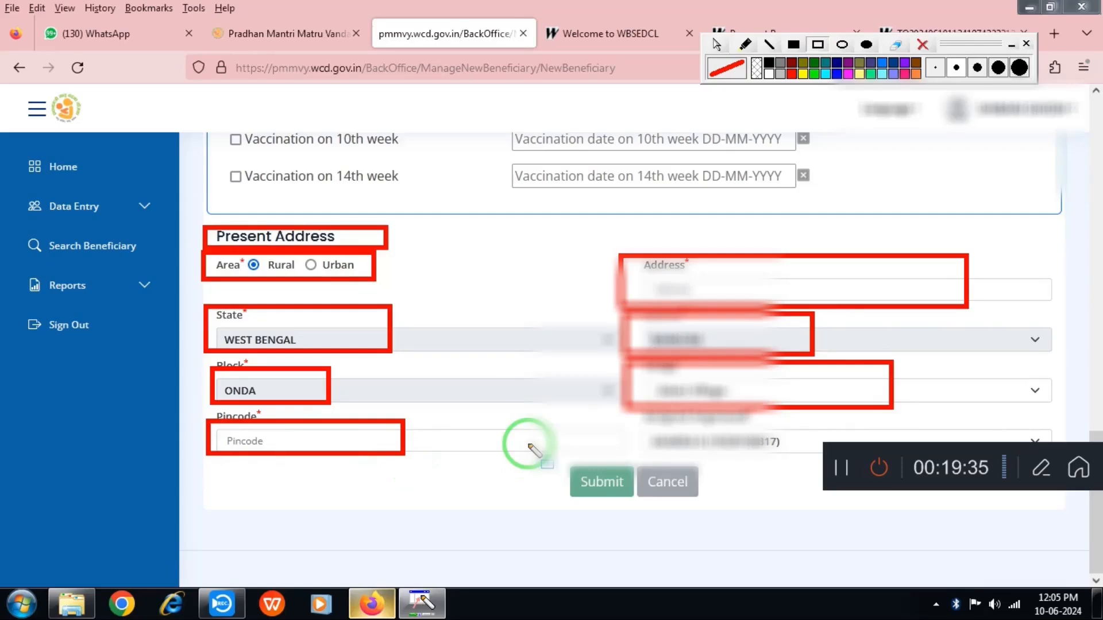
drag(531, 441, 655, 501)
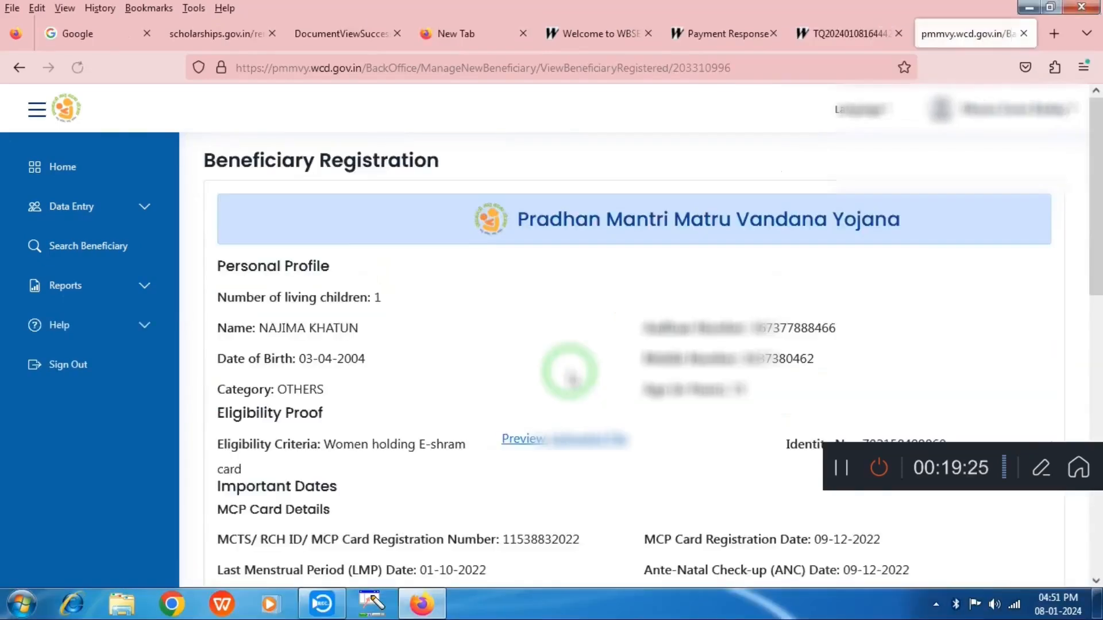
- Review the completed Beneficiary Registration summary down to the present address, submit it and acknowledge the confirmation
scroll(1091, 195, down, 3)
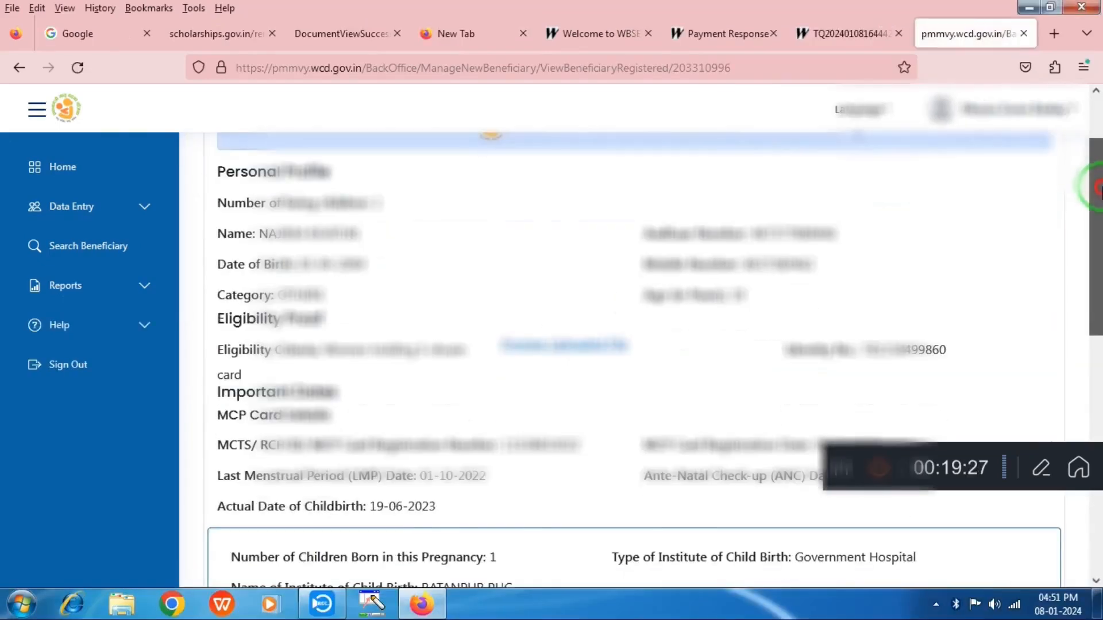
drag(1096, 188, 660, 514)
click(658, 508)
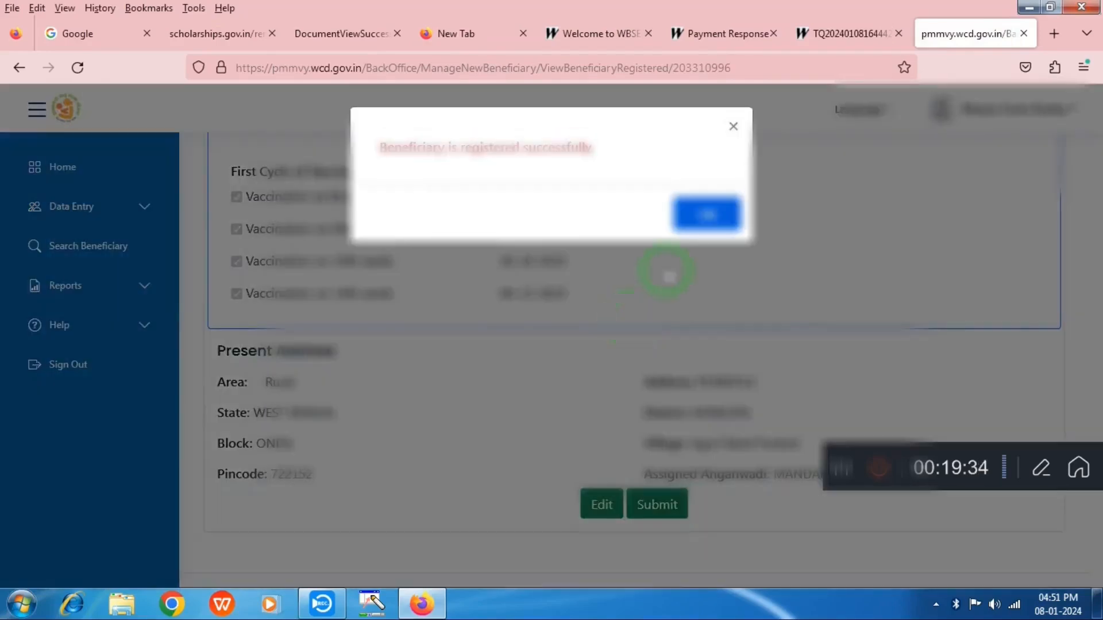
click(708, 219)
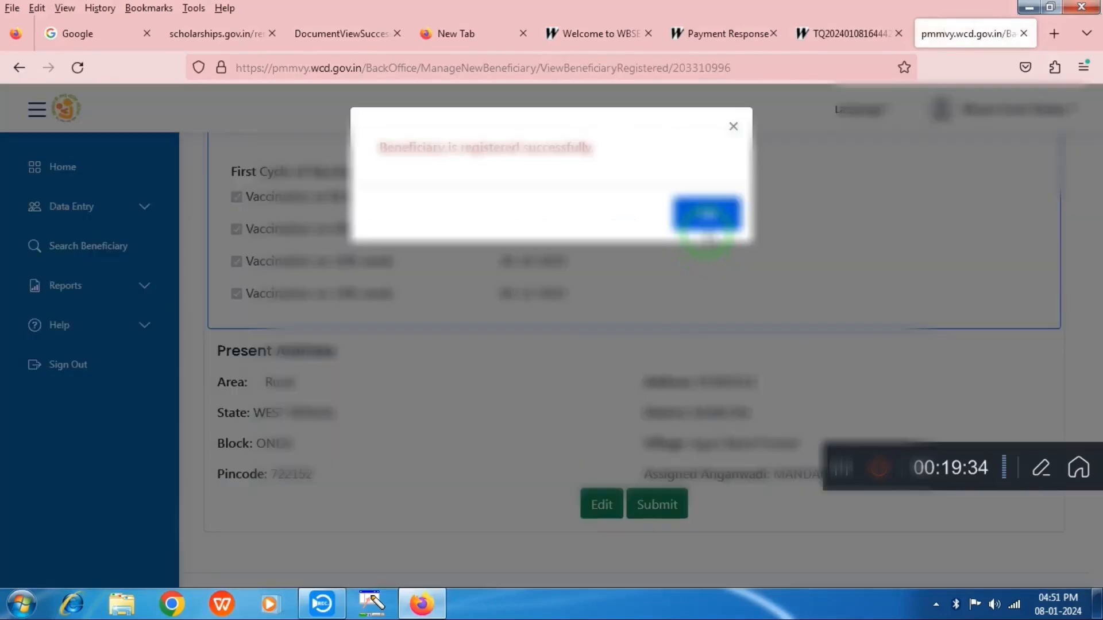
click(708, 218)
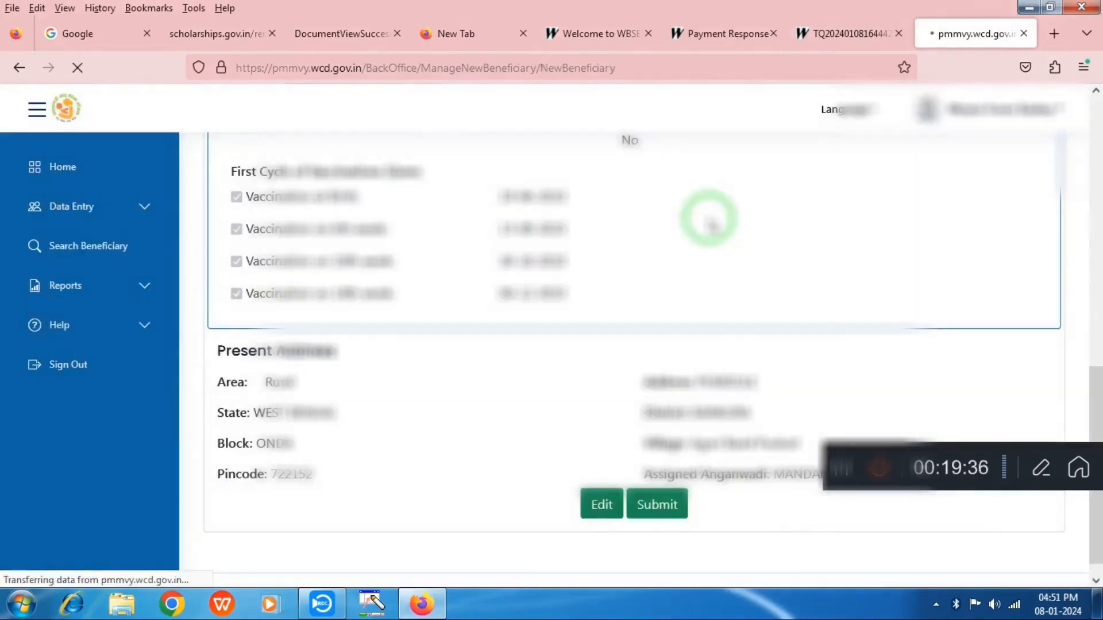